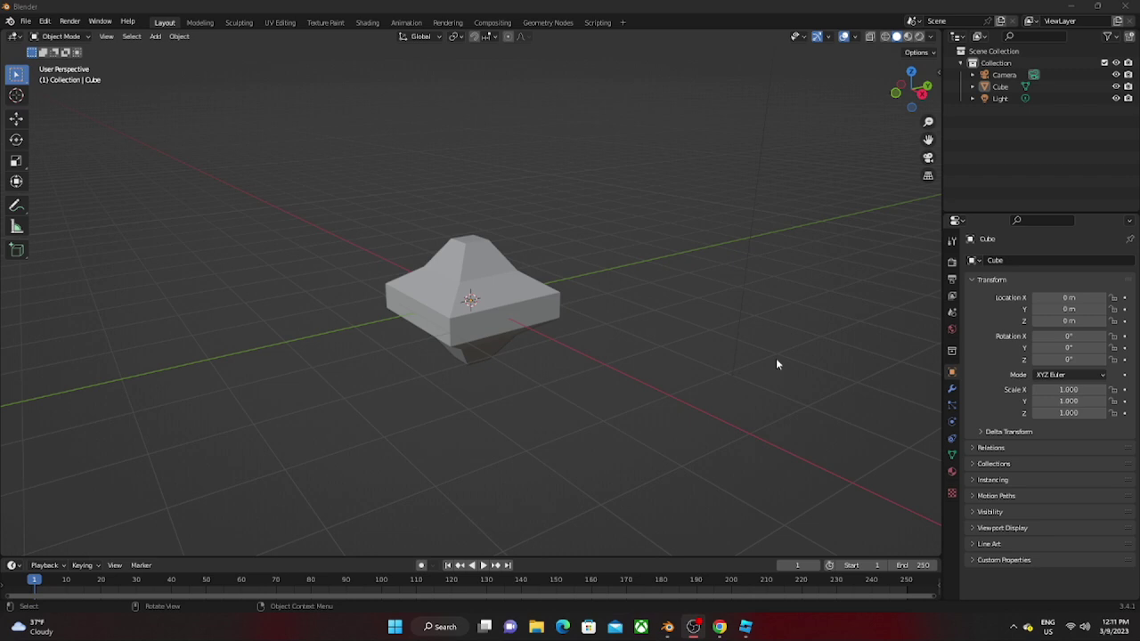
Select the gemstone-shaped Cube object and start an FBX export
middle_click_drag(776, 365, 528, 274)
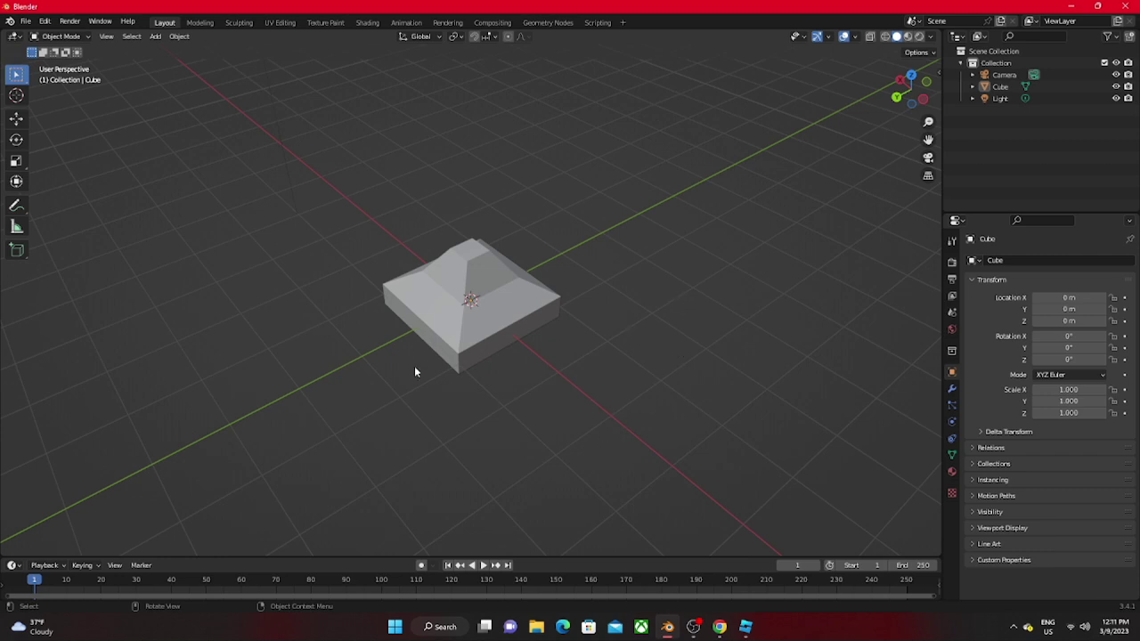
middle_click_drag(472, 408, 435, 358)
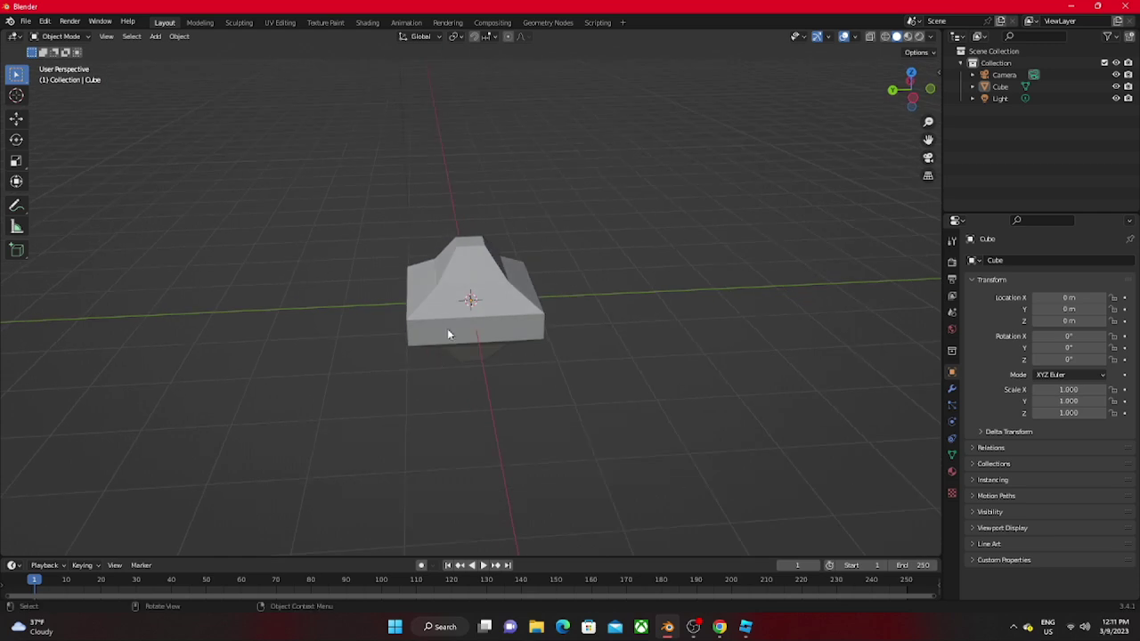
left_click(436, 356)
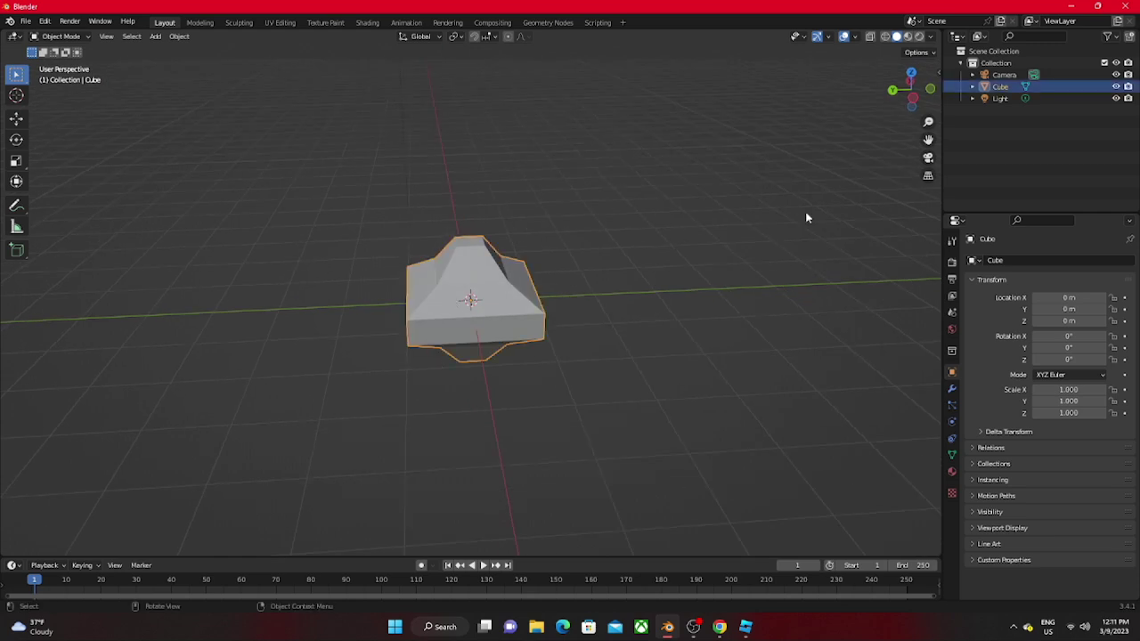
left_click(27, 22)
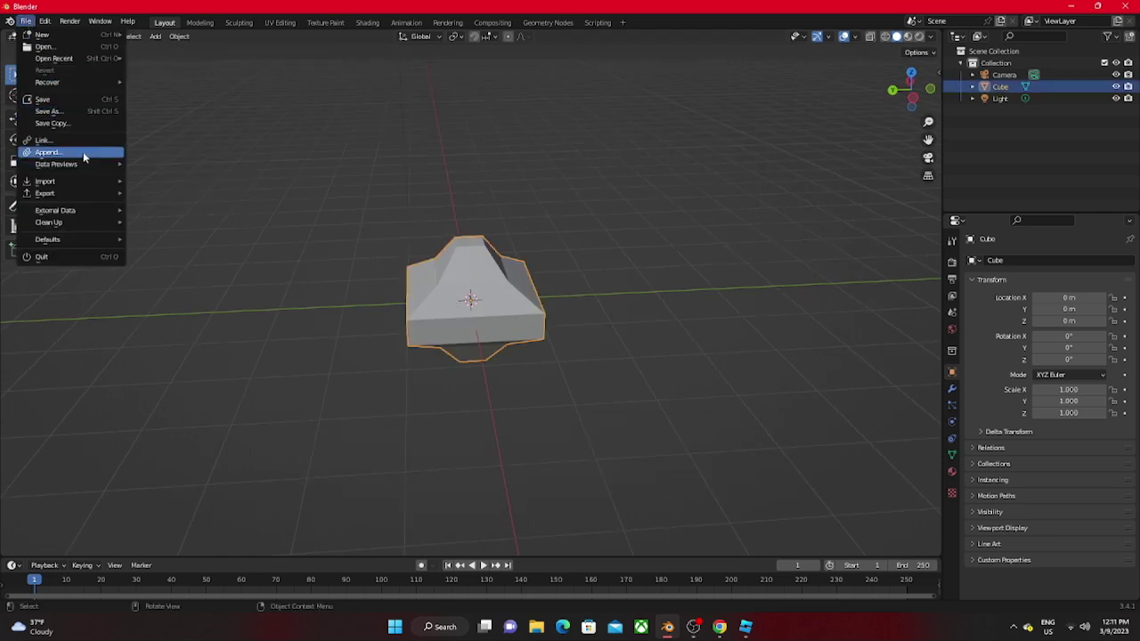
mouse_move(98, 194)
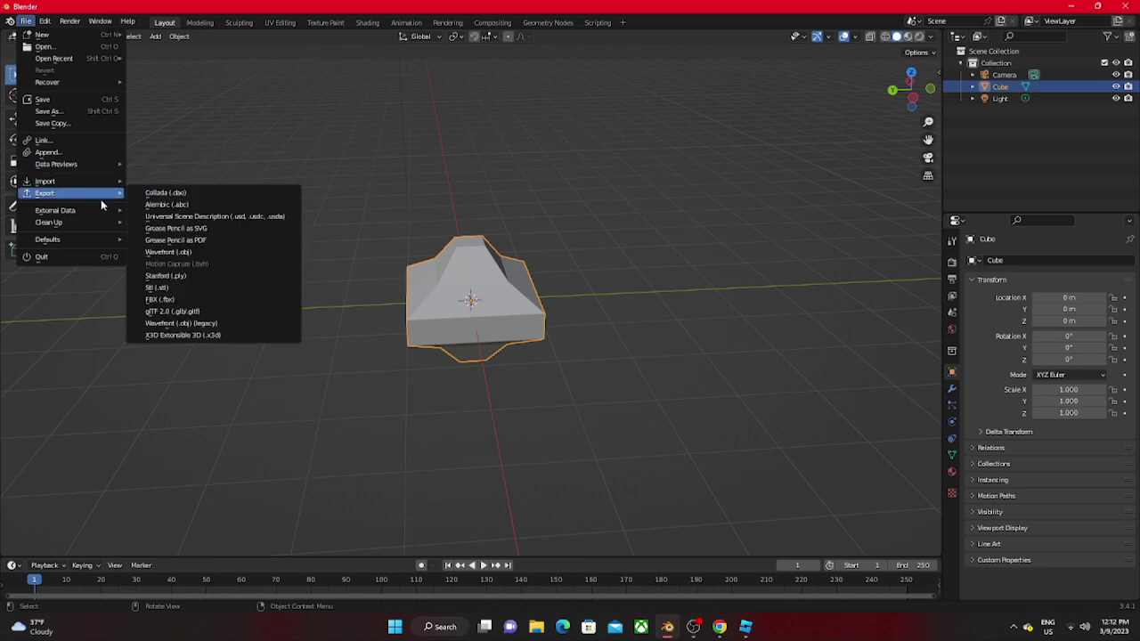
left_click(190, 302)
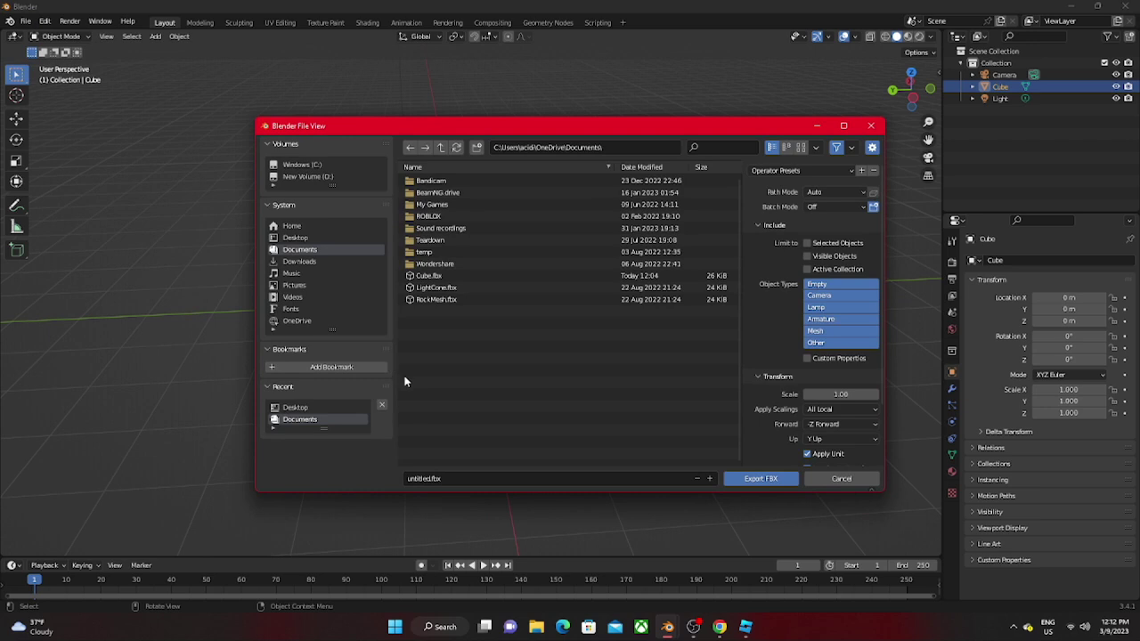
Name the export Gemstone.fbx, choose the Desktop folder as its destination and export the FBX file
left_click(416, 479)
left_click_drag(417, 480, 425, 479)
key("BackSpace")
key("BackSpace")
key("BackSpace")
key("BackSpace")
key("BackSpace")
key("BackSpace")
key("BackSpace")
type("Gemstone")
left_click(321, 238)
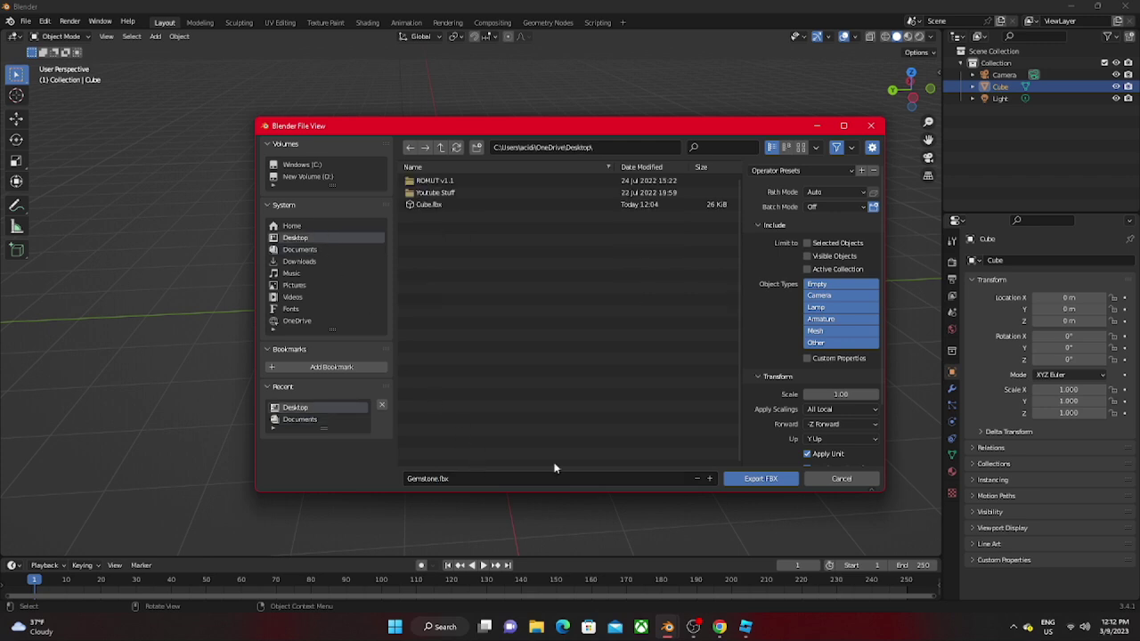
left_click(757, 479)
Close the browser window, open the Gemstone file from the desktop in 3D Viewer and orbit around the model
mouse_move(732, 628)
left_click(669, 628)
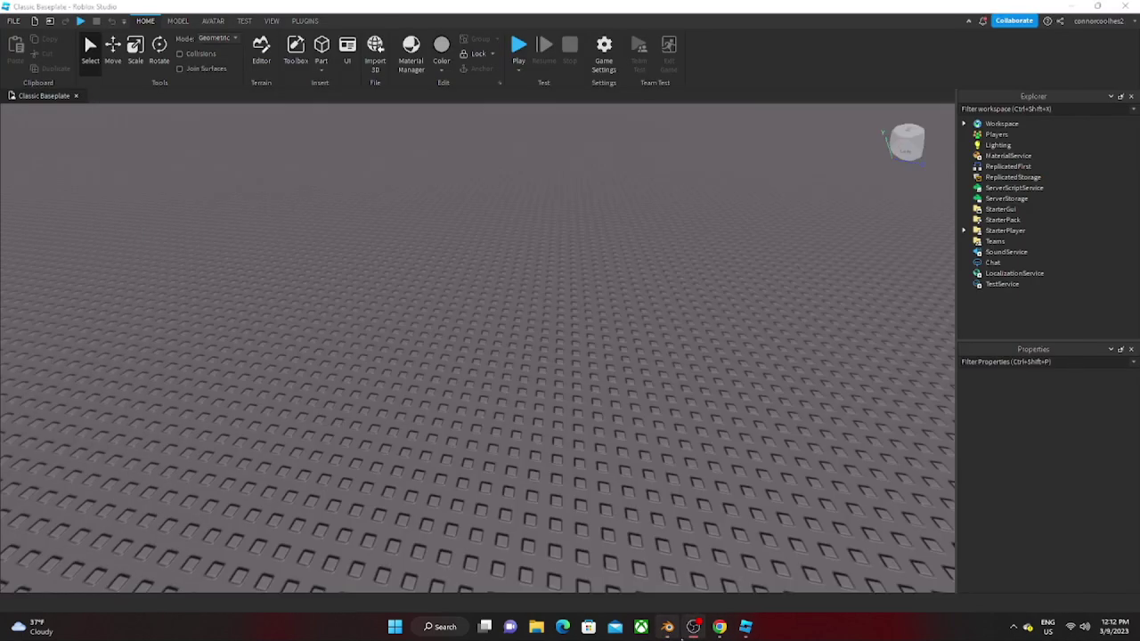
left_click(746, 628)
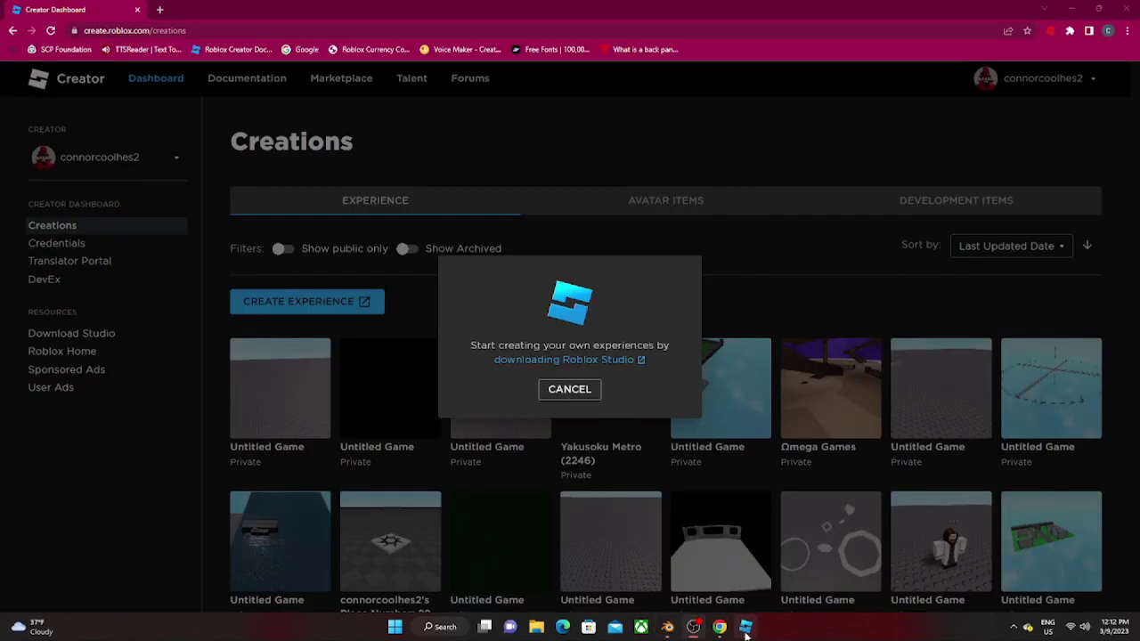
left_click(1121, 9)
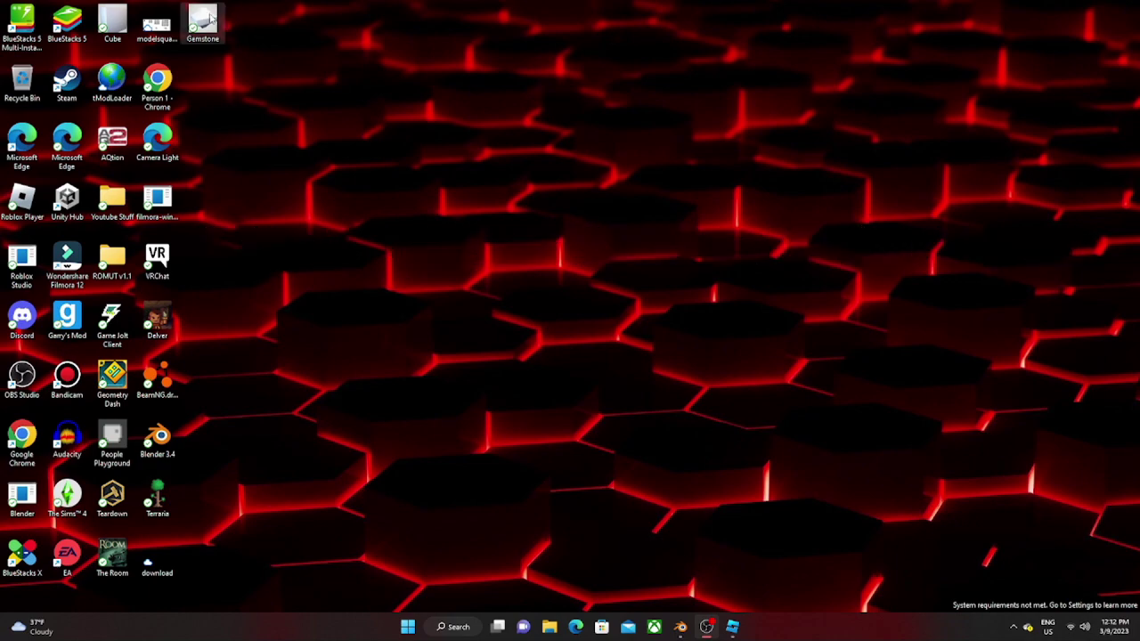
double_click(203, 23)
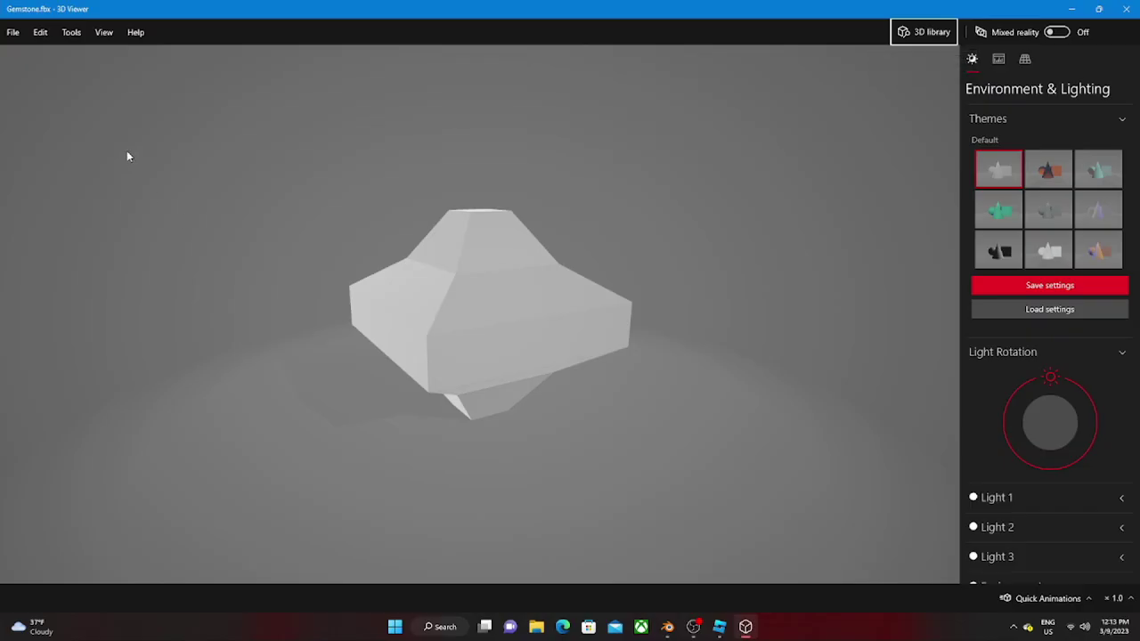
left_click_drag(126, 151, 167, 190)
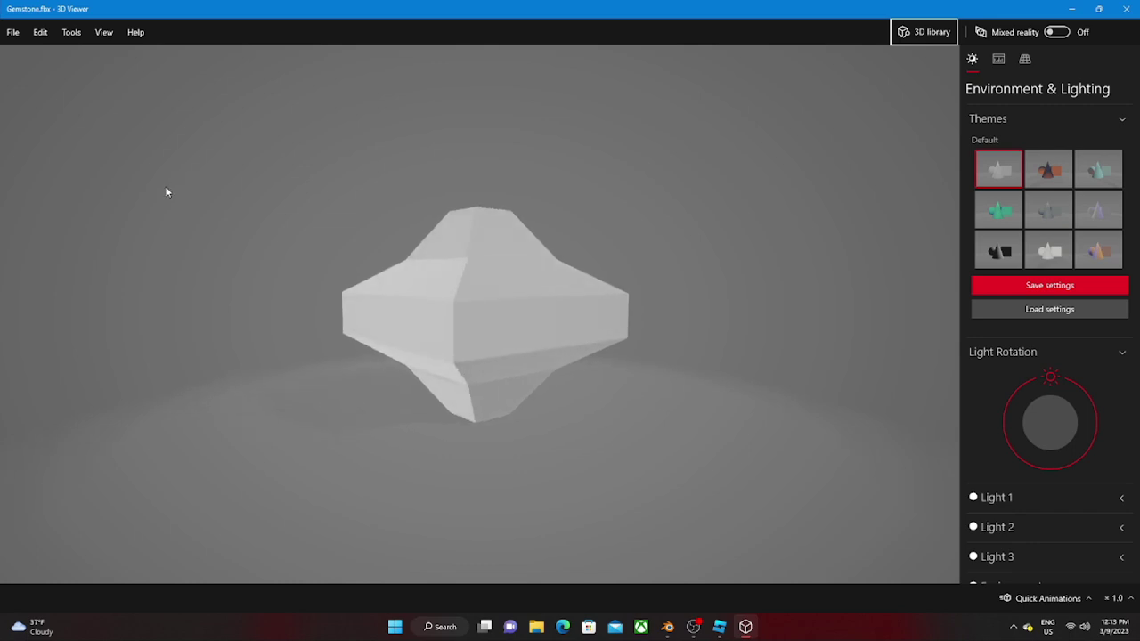
Set Light 1 to hue 298, saturation 61 and intensity 84, and rotate the lighting around the gemstone
mouse_move(1051, 377)
left_mouse_down()
mouse_move(1082, 386)
mouse_move(1099, 481)
mouse_move(1018, 497)
mouse_move(998, 390)
mouse_move(1074, 466)
mouse_move(1104, 382)
mouse_move(990, 462)
mouse_move(1067, 377)
mouse_move(1050, 377)
left_mouse_up()
left_click(980, 500)
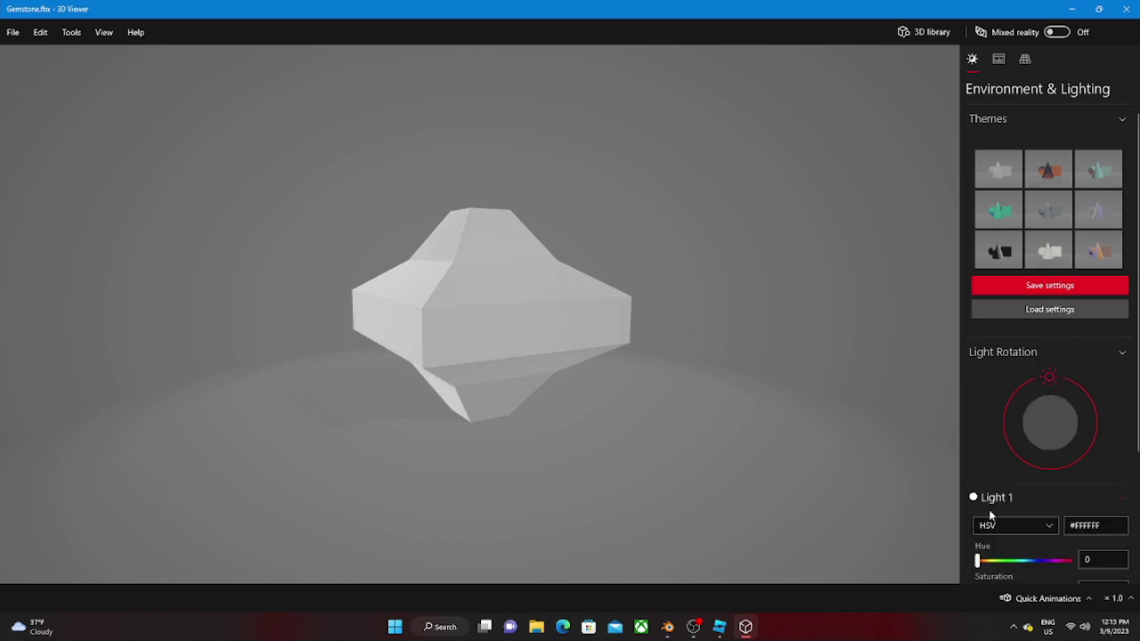
scroll(1025, 552, "down", 3)
mouse_move(1021, 478)
left_mouse_down()
mouse_move(1035, 481)
mouse_move(989, 479)
mouse_move(1017, 481)
left_mouse_up()
left_click_drag(1003, 419, 1054, 385)
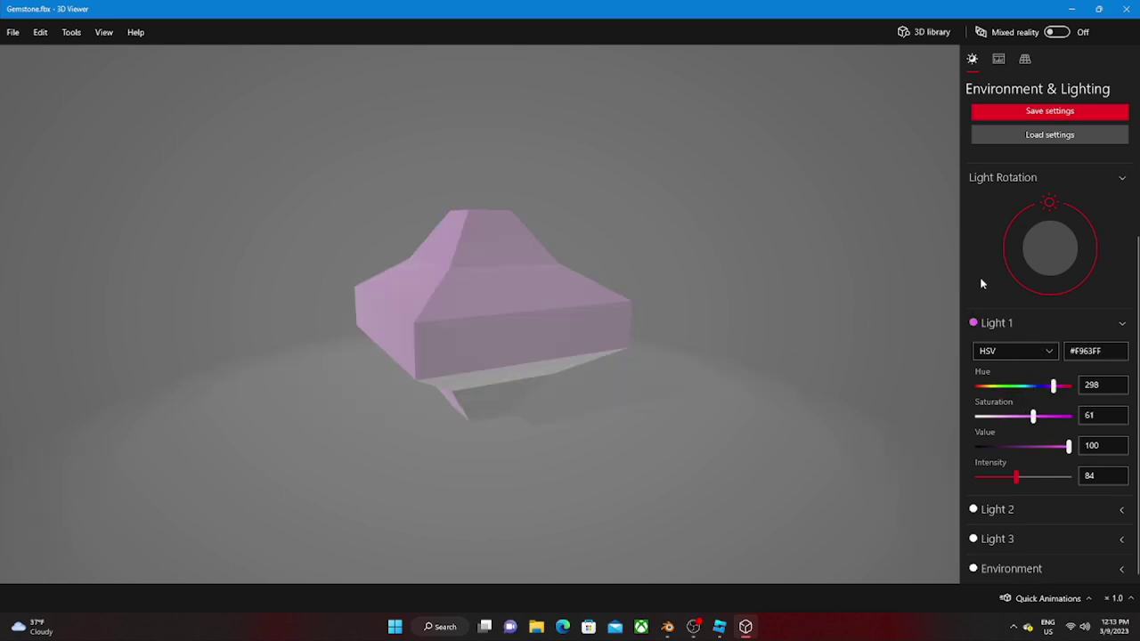
mouse_move(1049, 203)
left_mouse_down()
mouse_move(1016, 279)
mouse_move(1054, 289)
mouse_move(970, 247)
mouse_move(669, 295)
left_mouse_up()
scroll(1029, 517, "up", 3)
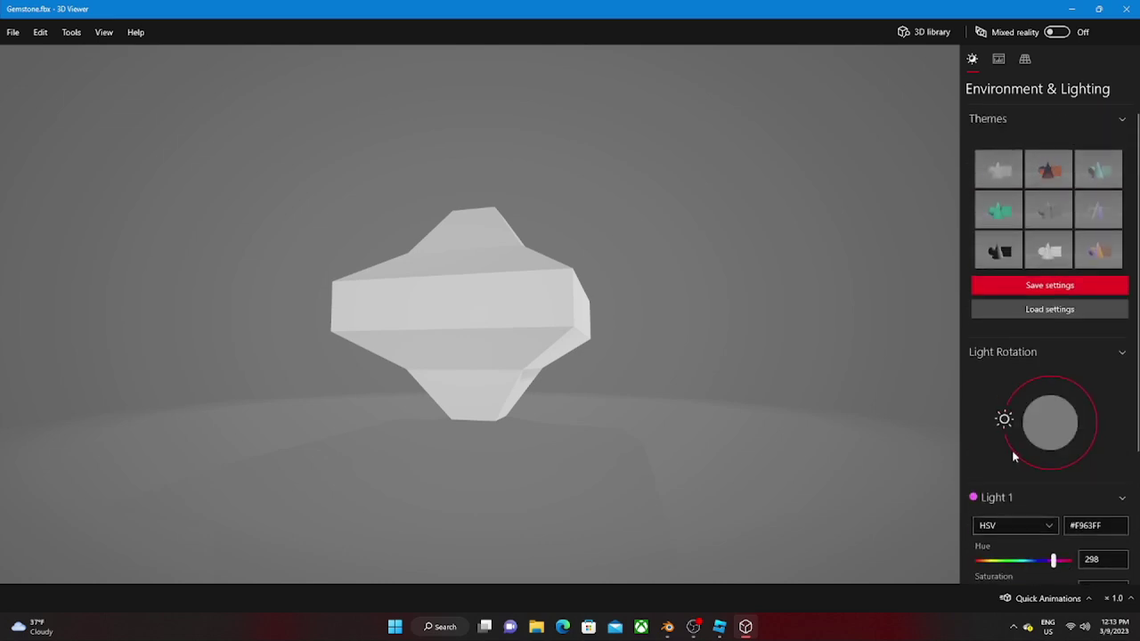
Preview the green, black, white and orange-purple lighting themes on the gemstone from several angles, and close 3D Viewer
left_click(999, 210)
left_click_drag(455, 272, 886, 290)
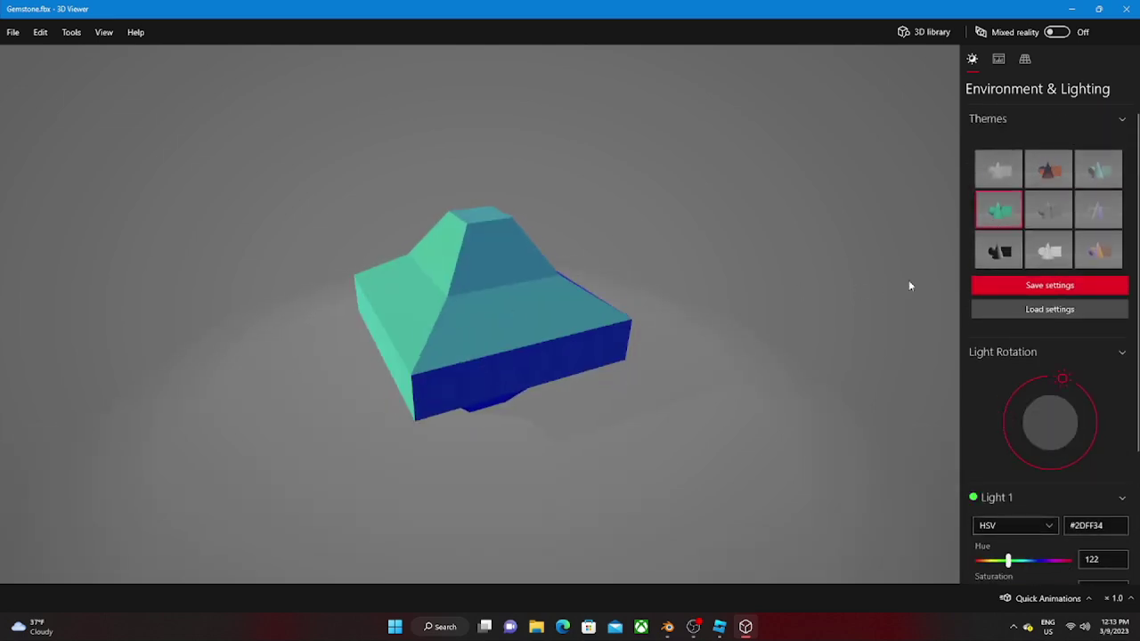
left_click(998, 251)
left_click(1050, 250)
left_click(1098, 251)
left_click_drag(314, 317, 501, 347)
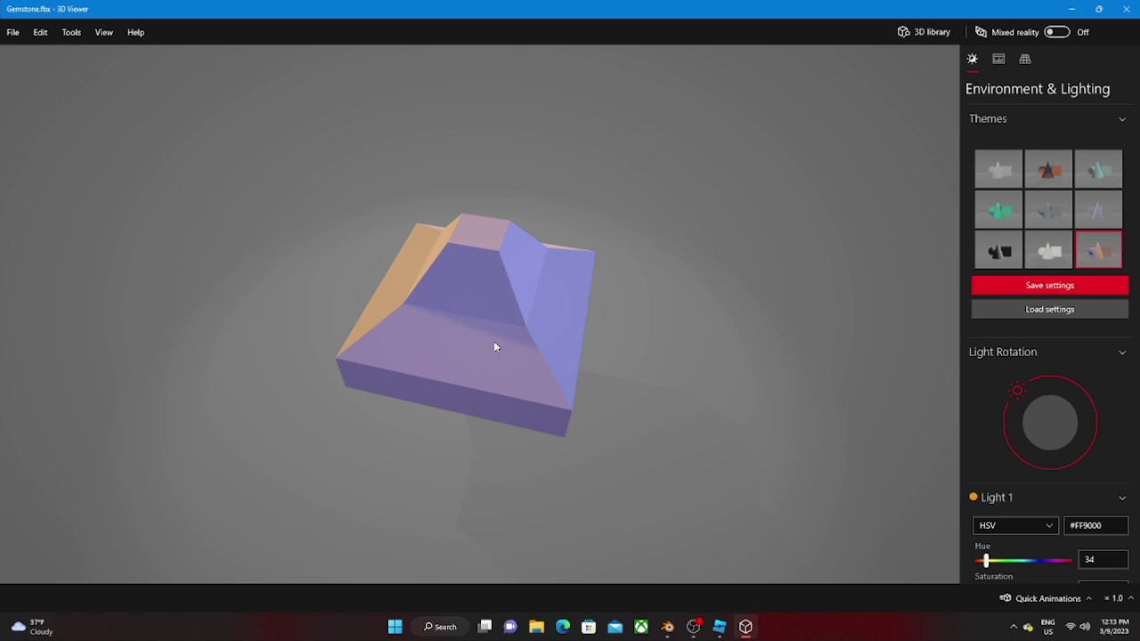
left_click_drag(389, 300, 281, 306)
left_click_drag(368, 323, 303, 235)
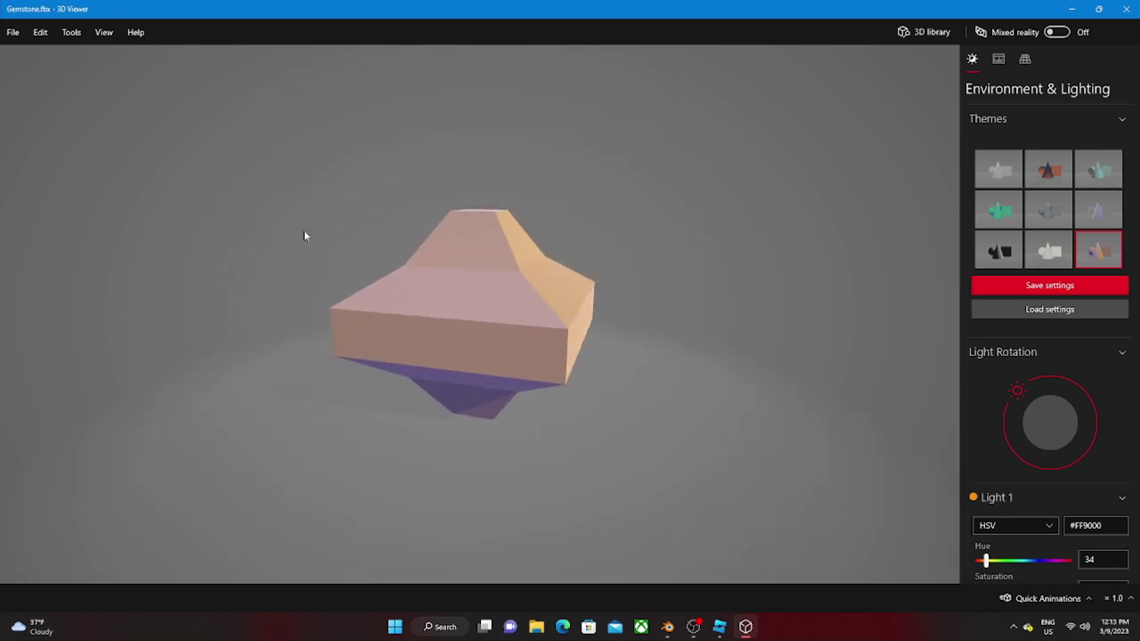
left_click(1127, 8)
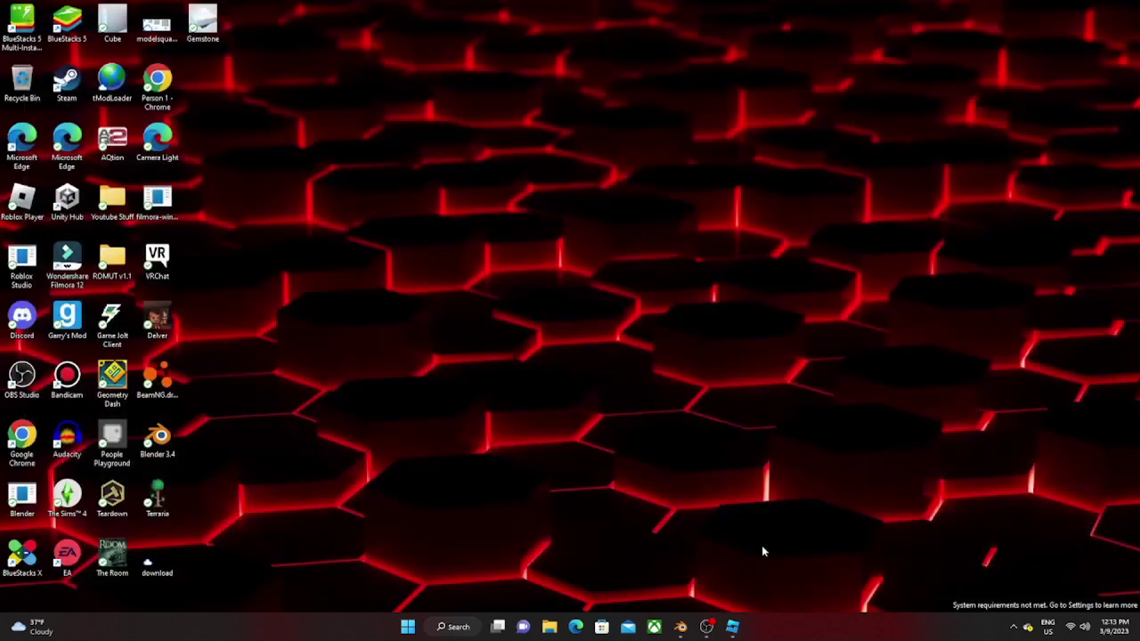
Switch to Roblox Studio and insert a MeshPart into the Workspace
left_click(732, 627)
scroll(534, 339, "down", 5)
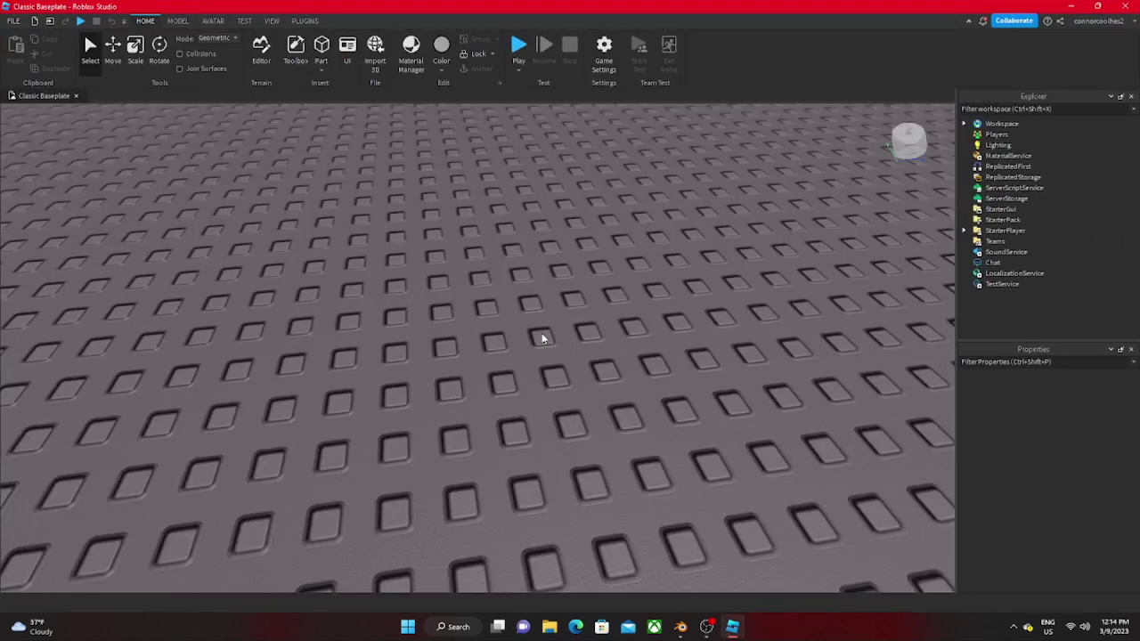
left_click(988, 124)
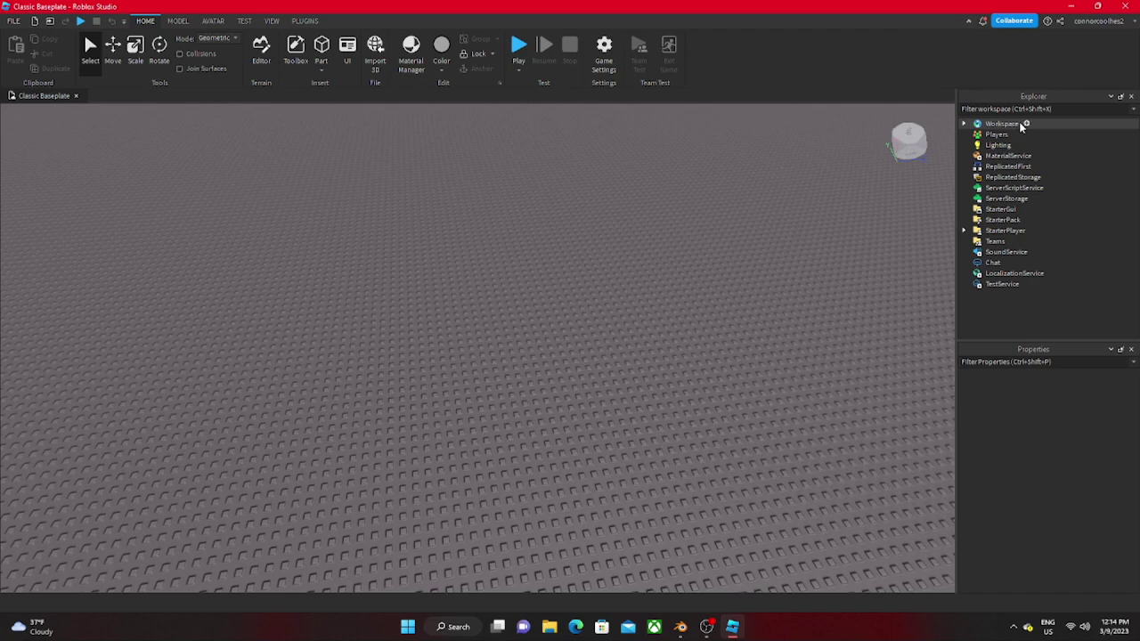
left_click(1025, 127)
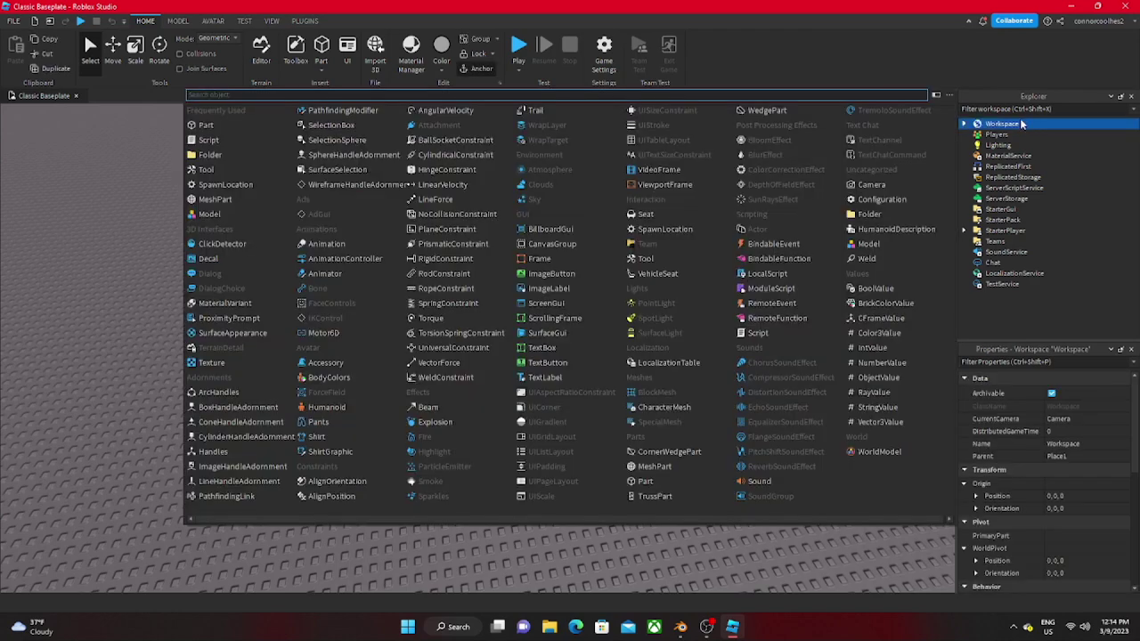
type("mesh")
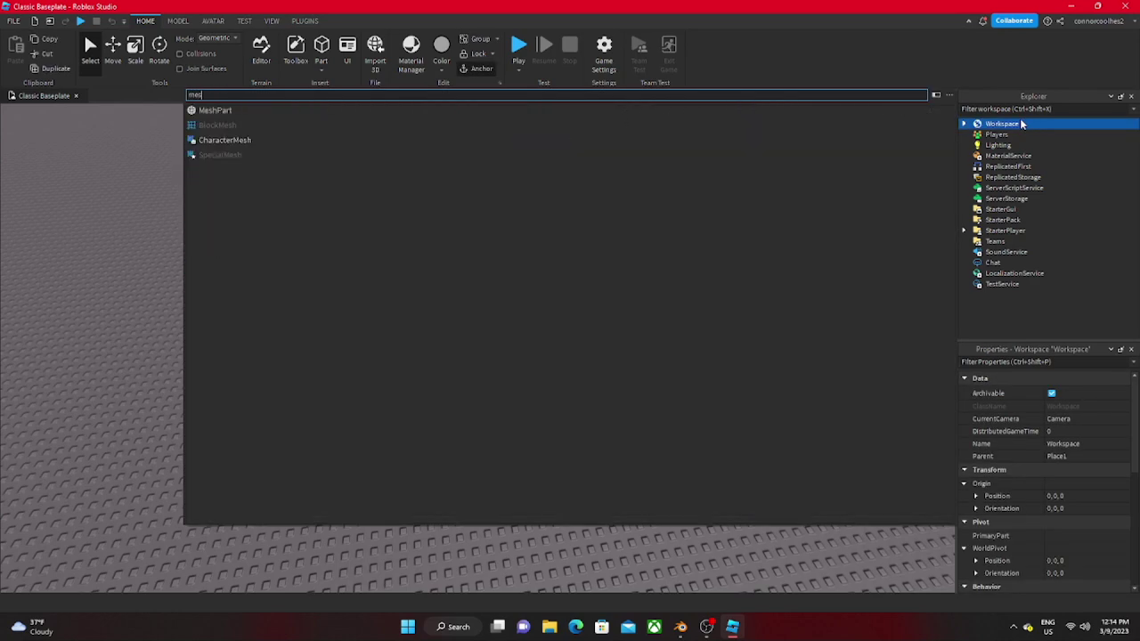
left_click(215, 111)
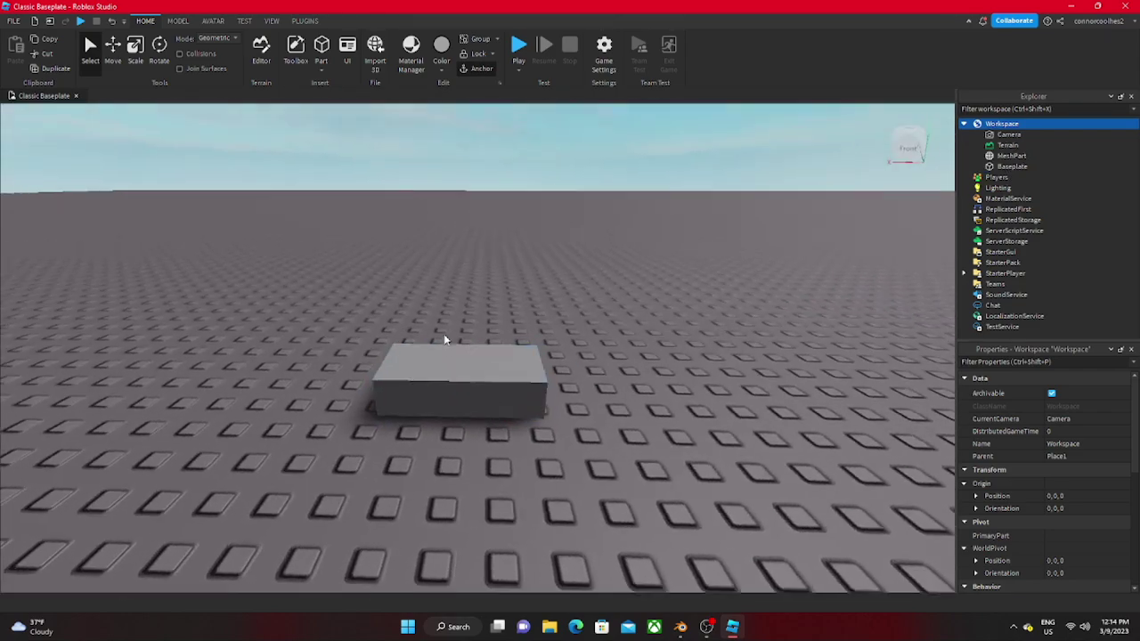
Select the MeshPart on the baseplate and start choosing a mesh file for its MeshId
key("w")
right_click_drag(445, 340, 445, 340)
key("s")
key("w")
right_click_drag(373, 330, 276, 387)
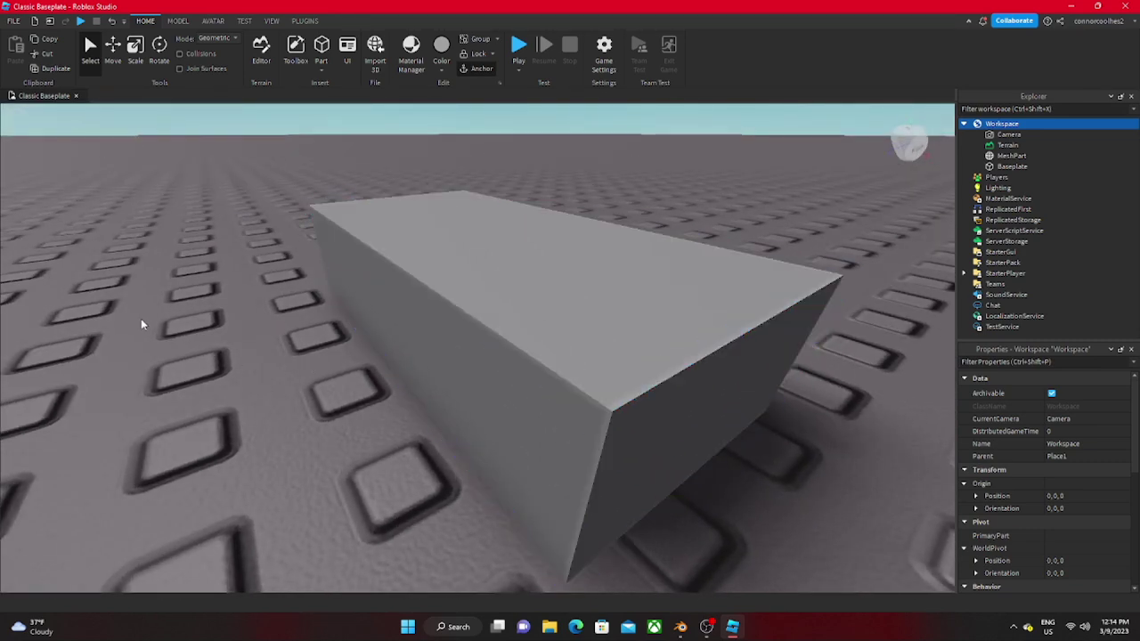
right_click_drag(145, 324, 261, 351)
scroll(261, 351, "up", 5)
left_click(408, 326)
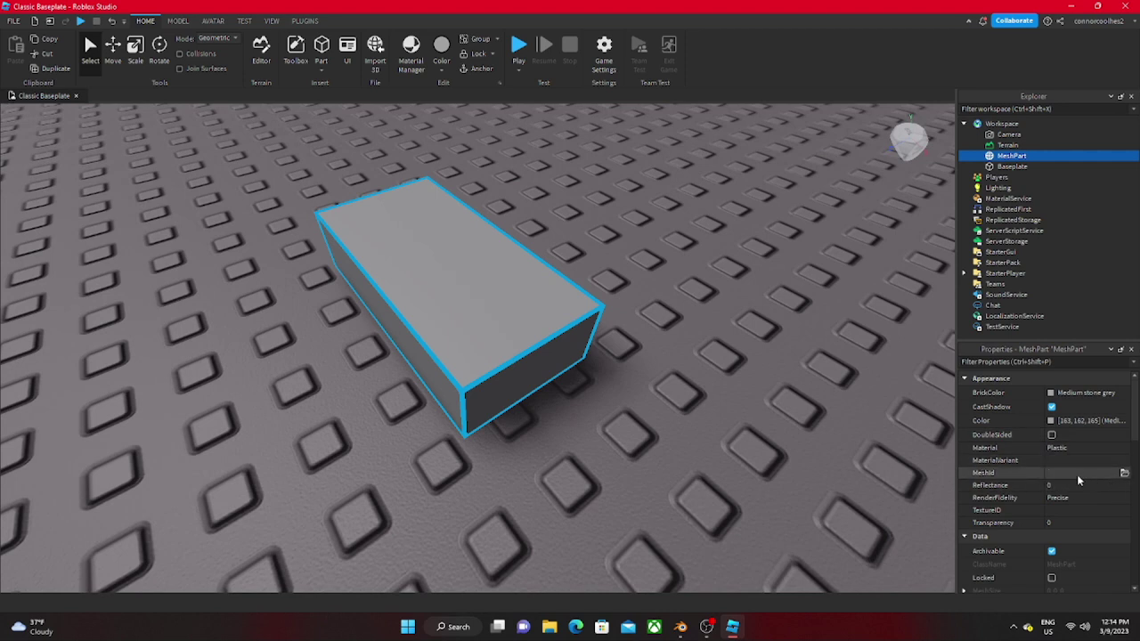
left_click(1124, 474)
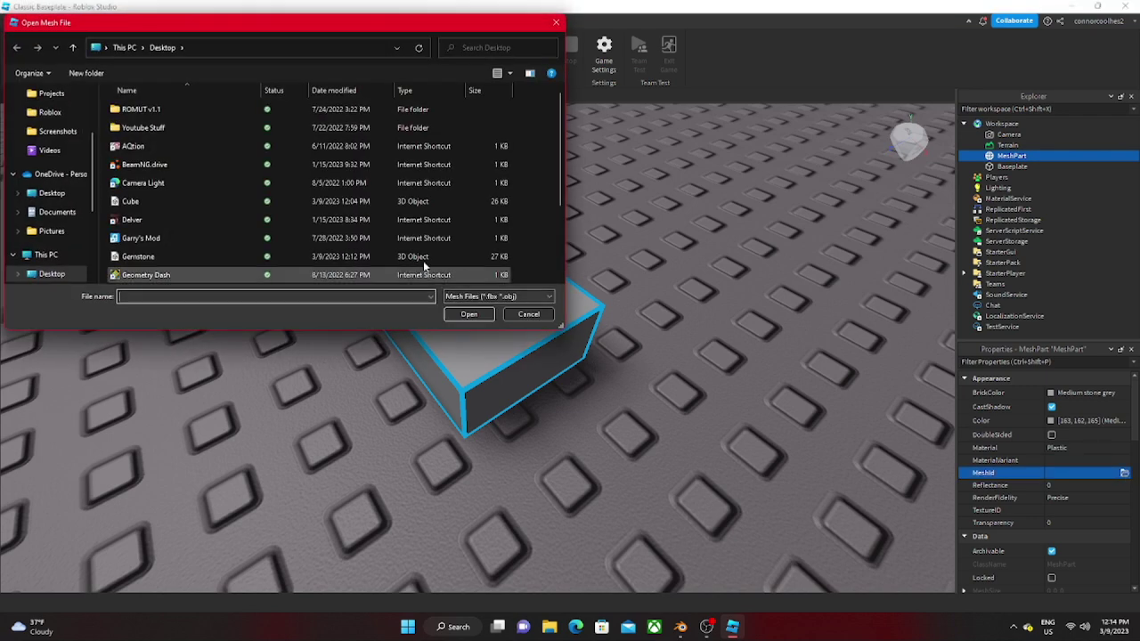
Load Gemstone.fbx from the Desktop as the MeshPart's mesh and accept resizing the mesh
scroll(50, 175, "up", 2)
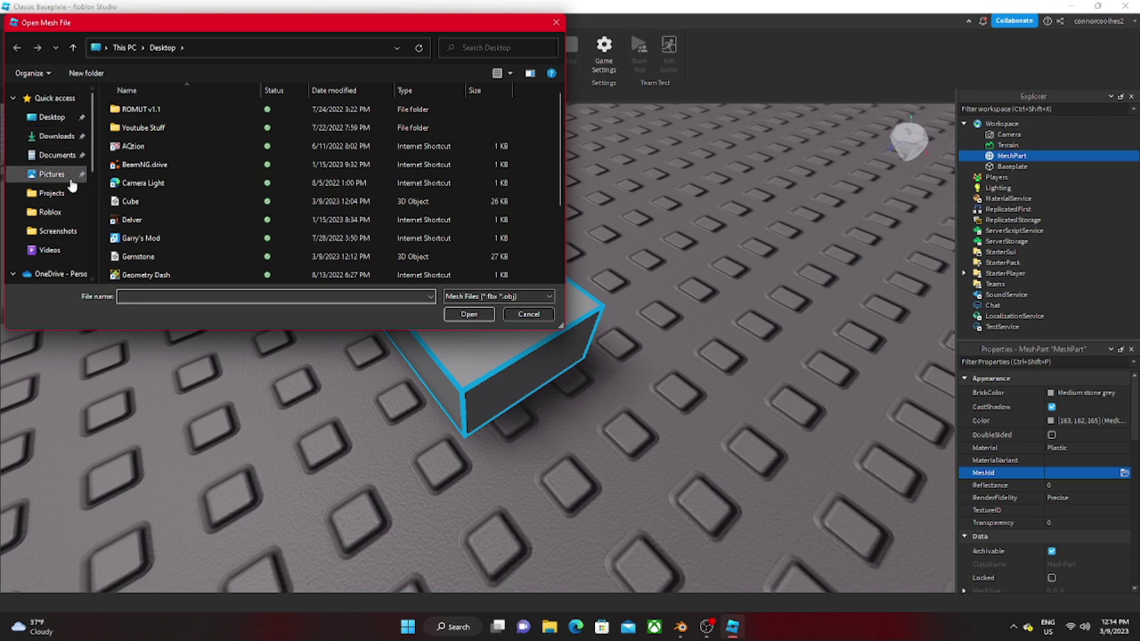
left_click(64, 126)
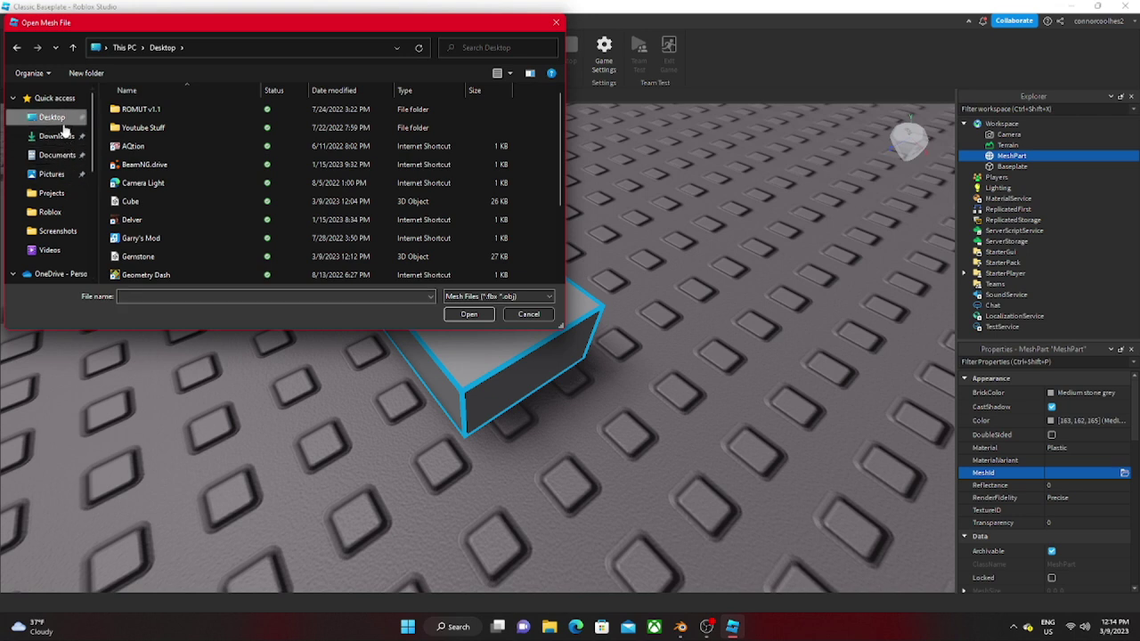
scroll(196, 205, "down", 3)
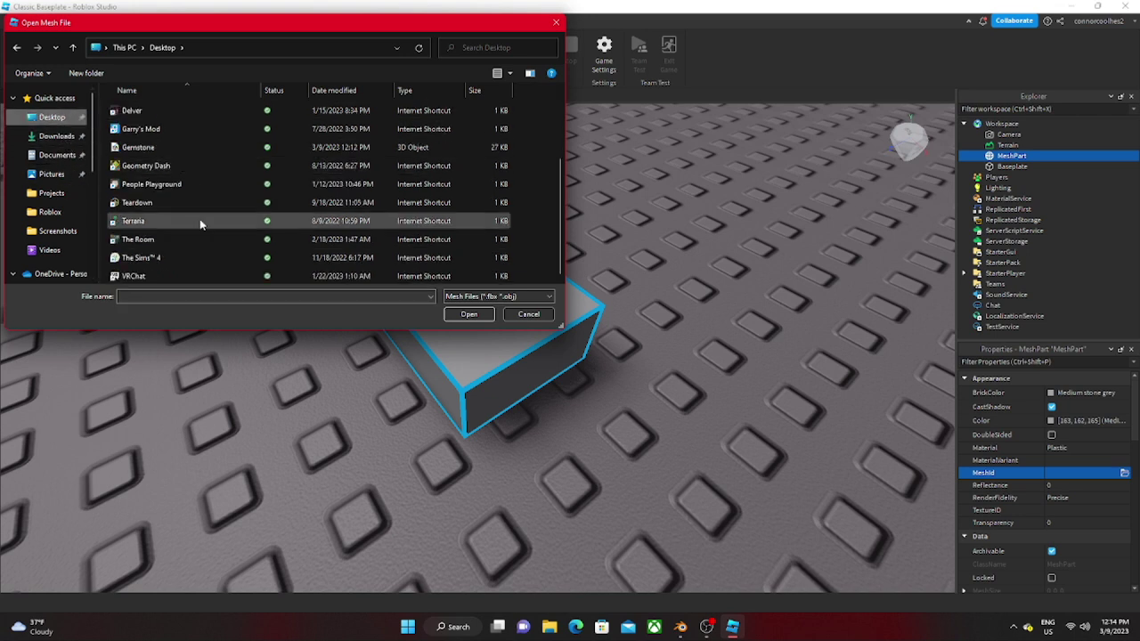
left_click(206, 296)
type("Gem")
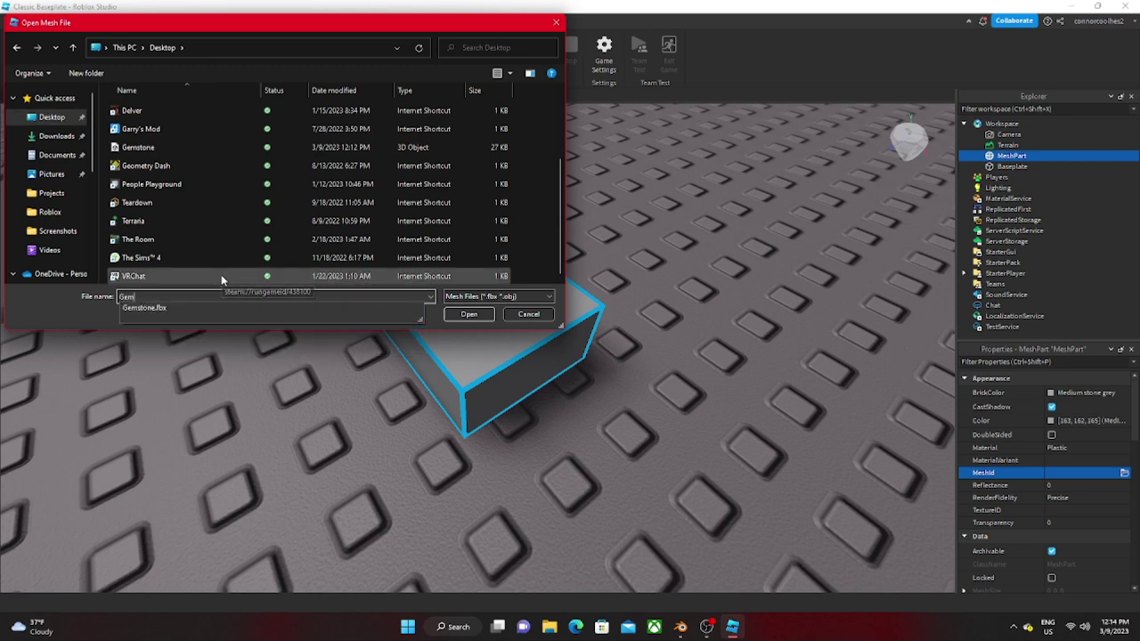
left_click(221, 310)
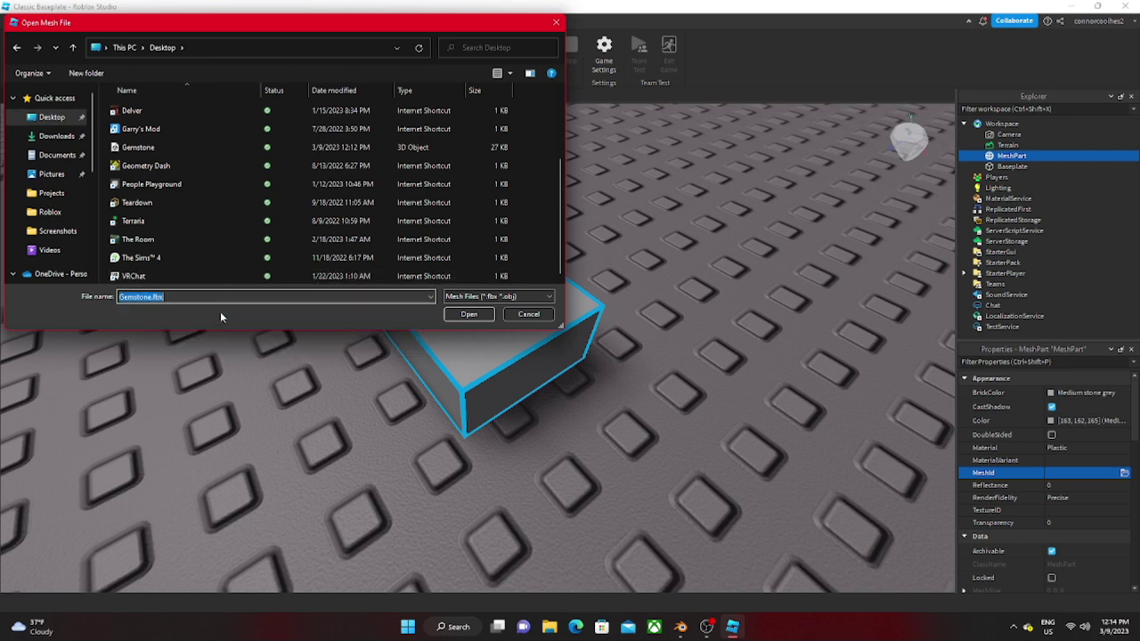
left_click(465, 316)
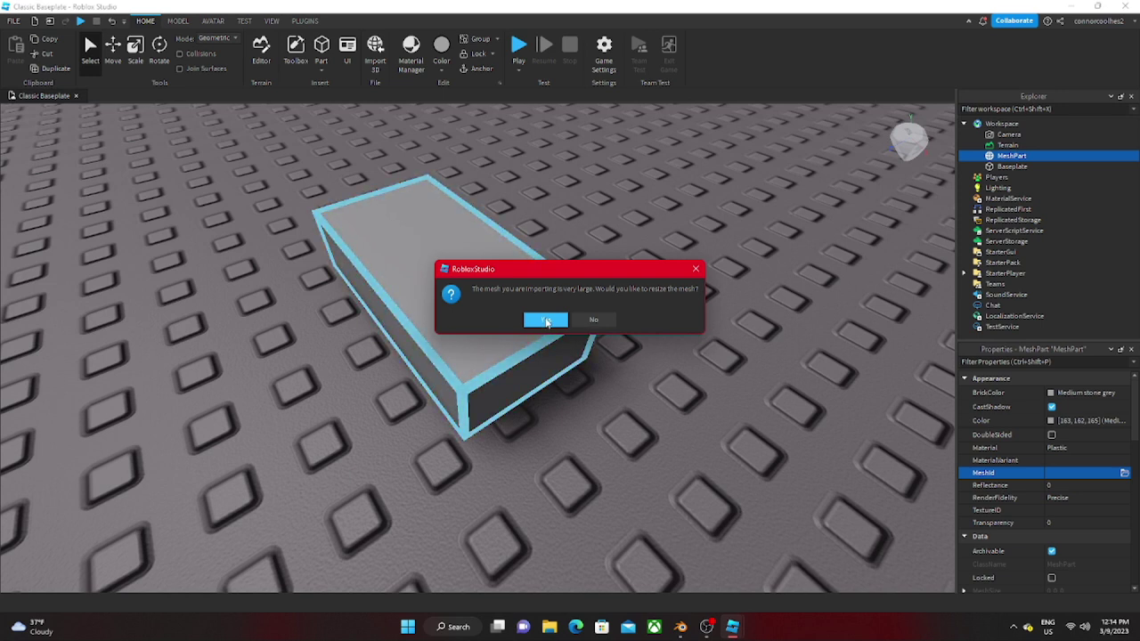
left_click(547, 321)
Deselect the MeshPart and examine the imported gemstone from farther away
left_click(275, 415)
right_click_drag(320, 371, 319, 365)
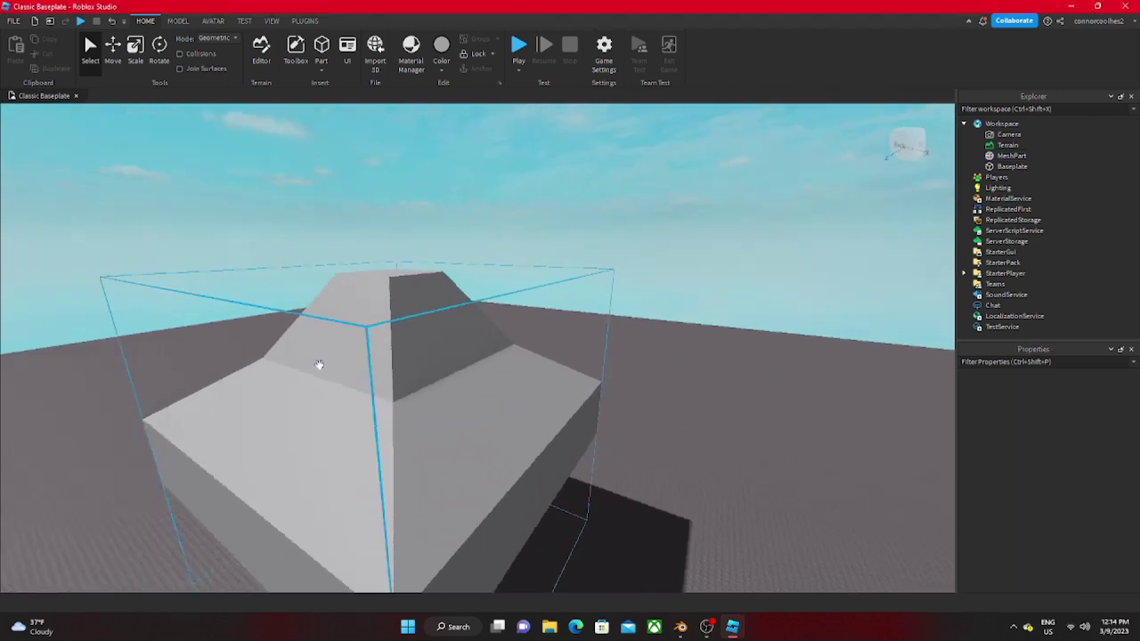
scroll(319, 365, "down", 10)
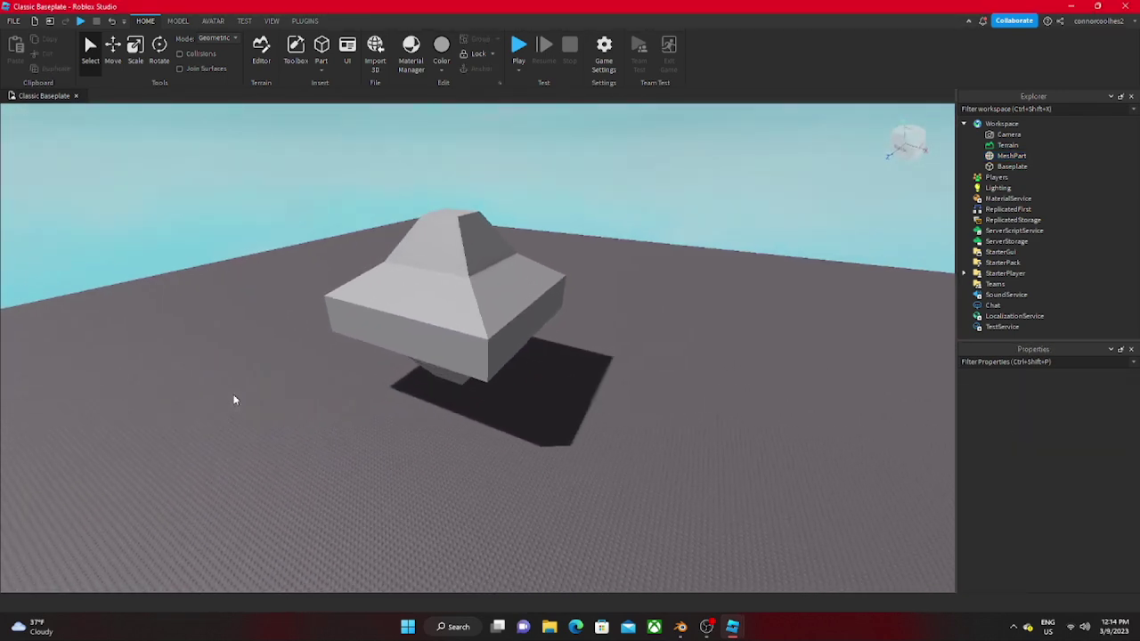
Select the imported gemstone MeshPart, reduce its height with the Scale tool, and deselect it
scroll(234, 398, "up", 6)
left_click(240, 397)
scroll(240, 397, "down", 3)
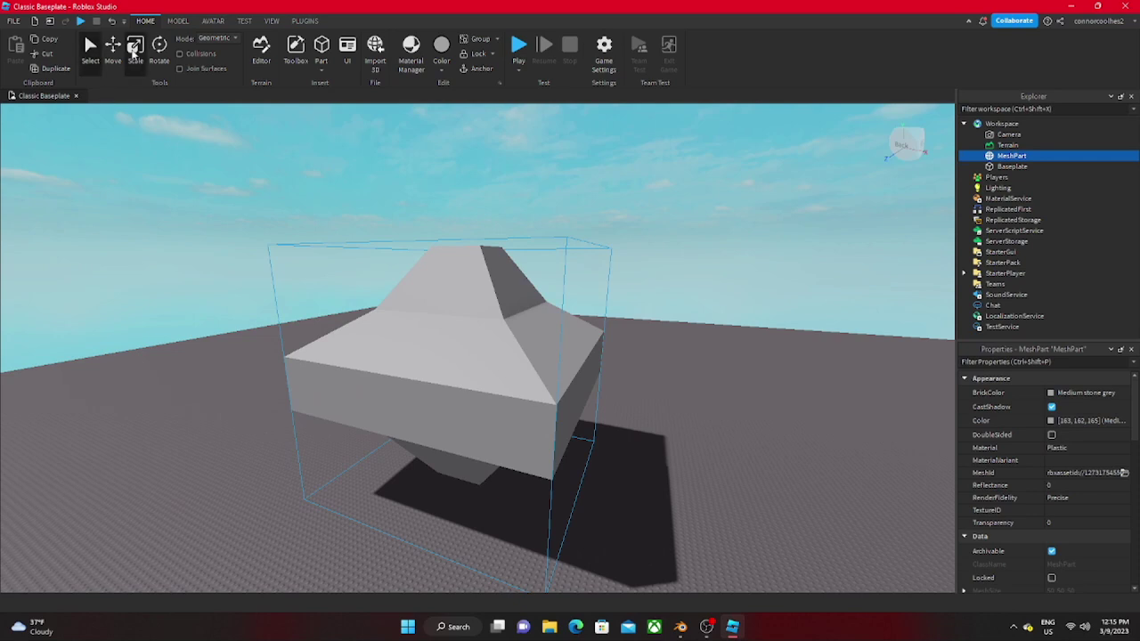
left_click(133, 52)
left_click_drag(451, 210, 453, 316)
left_click(309, 258)
scroll(369, 338, "up", 5)
left_click(400, 339)
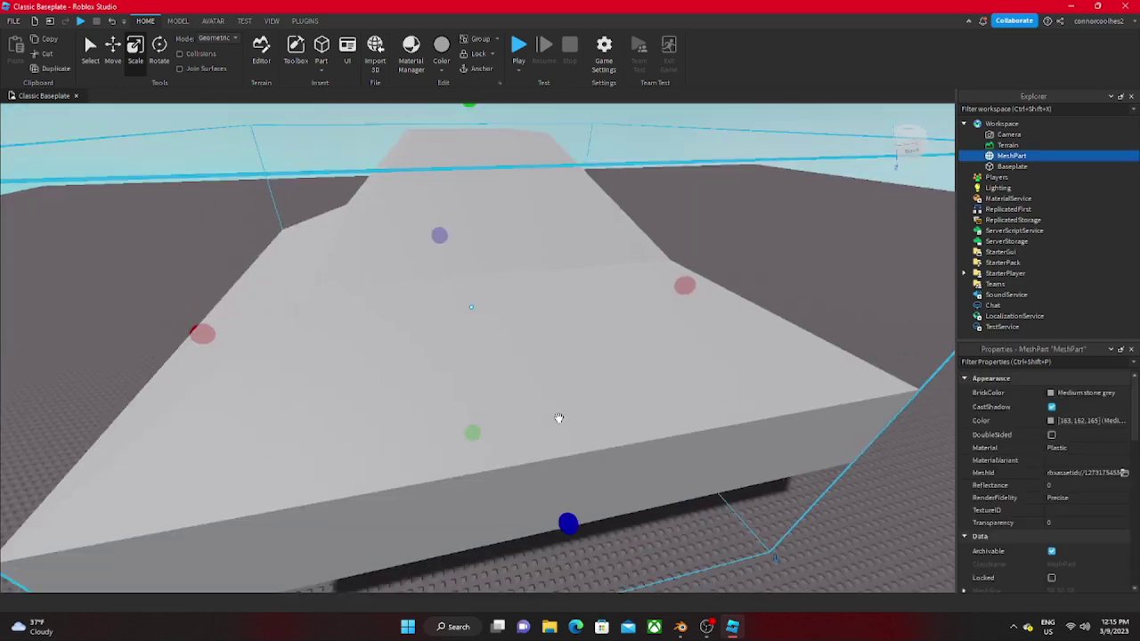
scroll(558, 418, "down", 5)
left_click(605, 529)
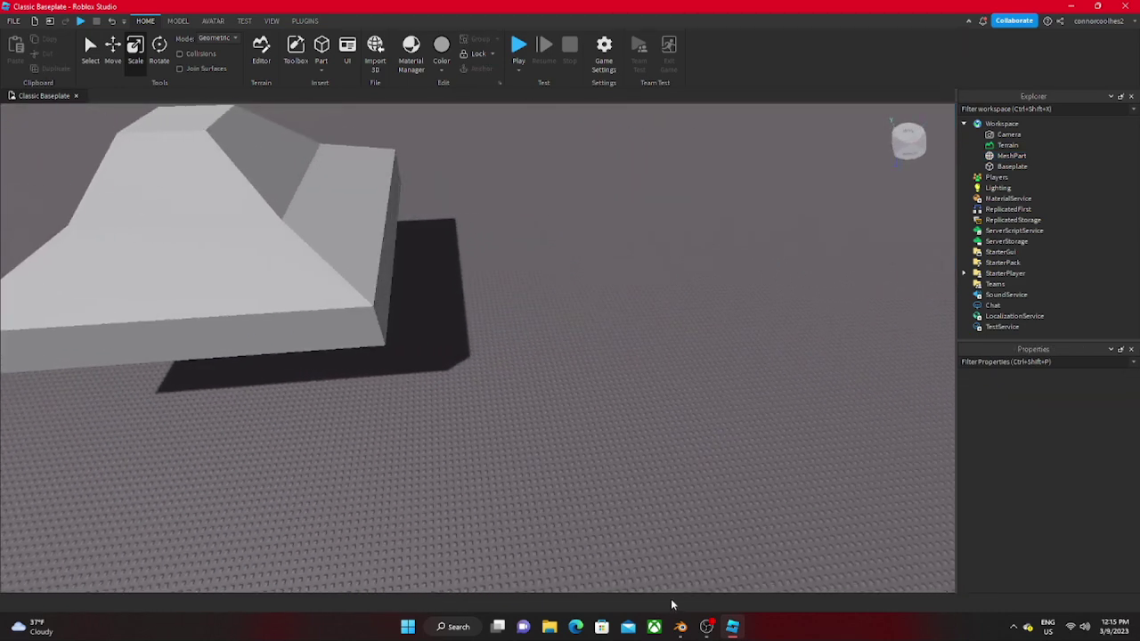
Switch to Blender, start an FBX export of the gemstone, and set the export scale to 0.1
left_click(680, 627)
left_click(28, 21)
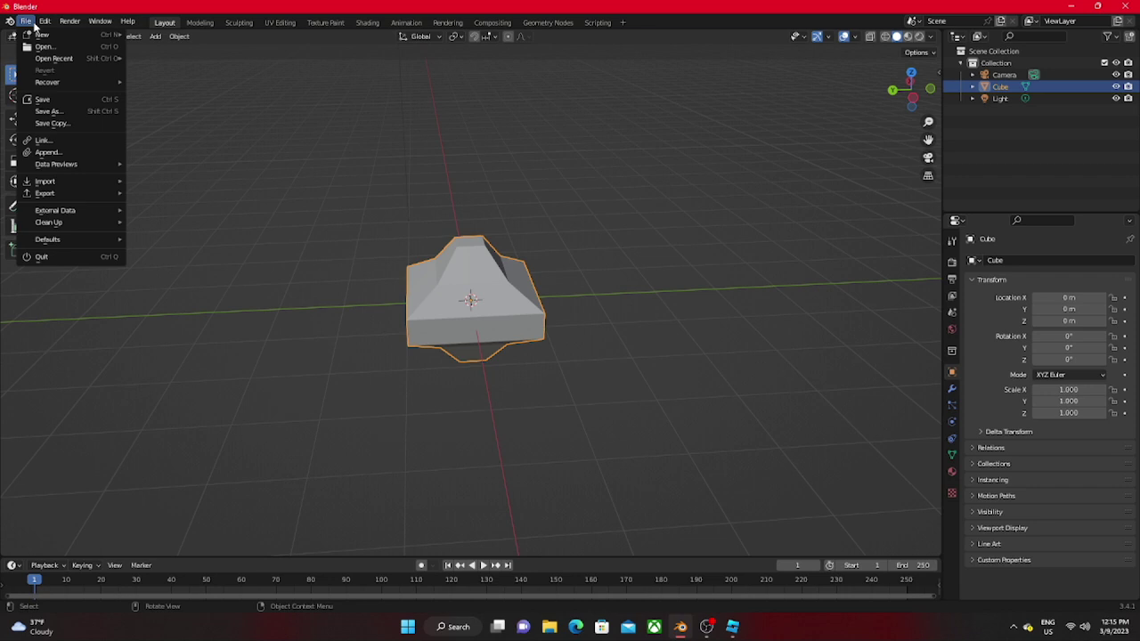
mouse_move(57, 194)
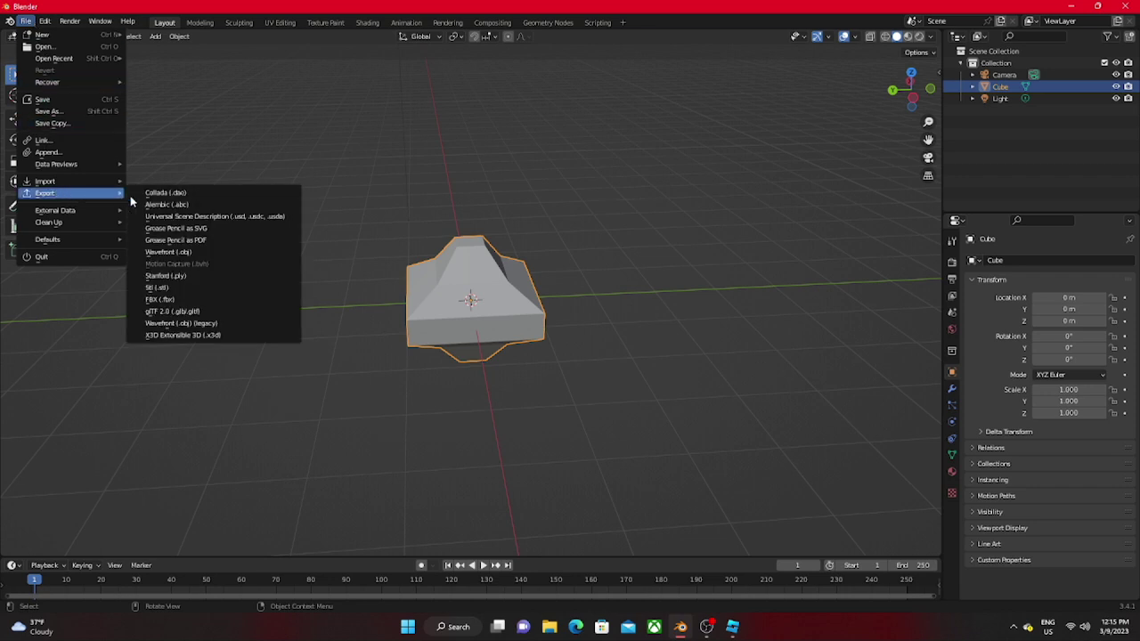
left_click(165, 299)
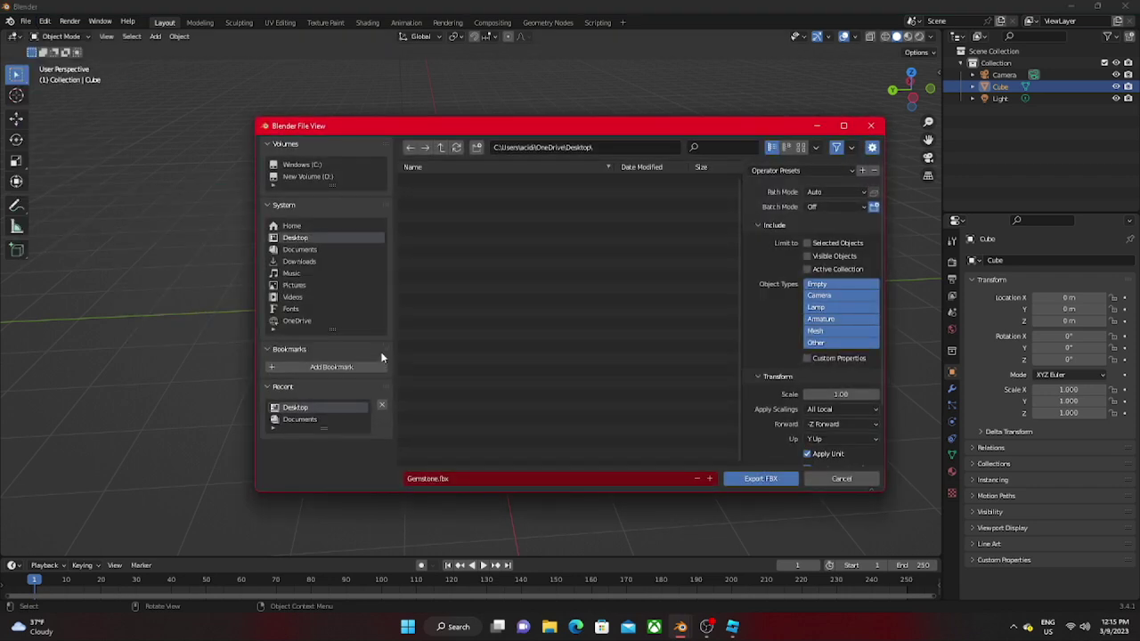
left_click(847, 395)
key("BackSpace")
type(".1")
key("Return")
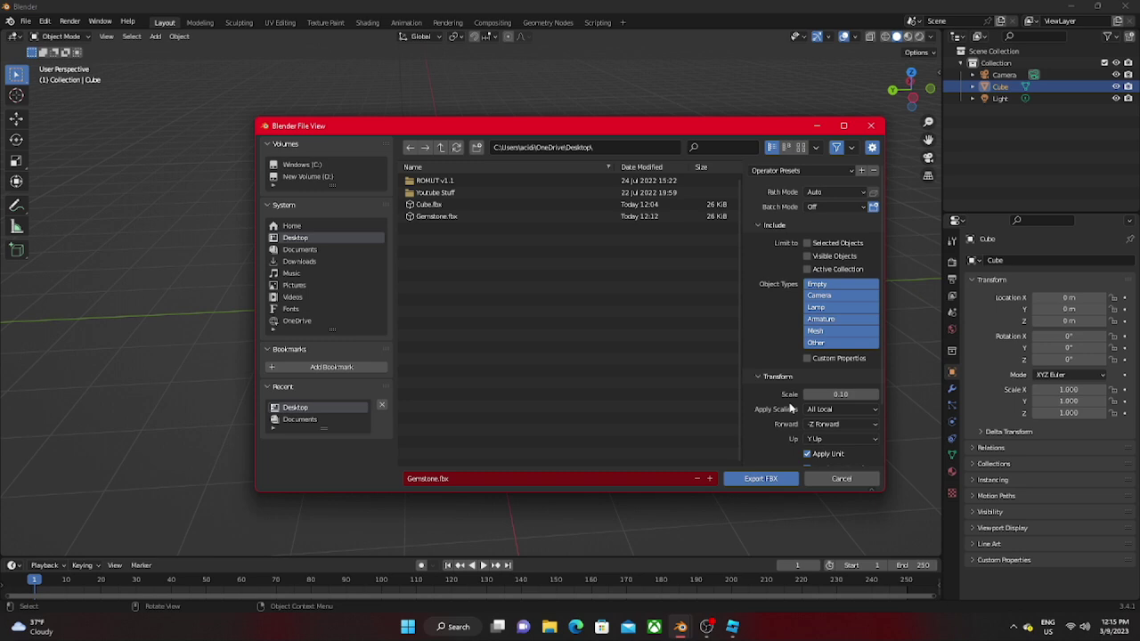
Export the model to the Desktop as Gemstone1.fbx and switch back to Roblox Studio
left_click(434, 479)
left_click(434, 479)
type("1")
left_click(752, 477)
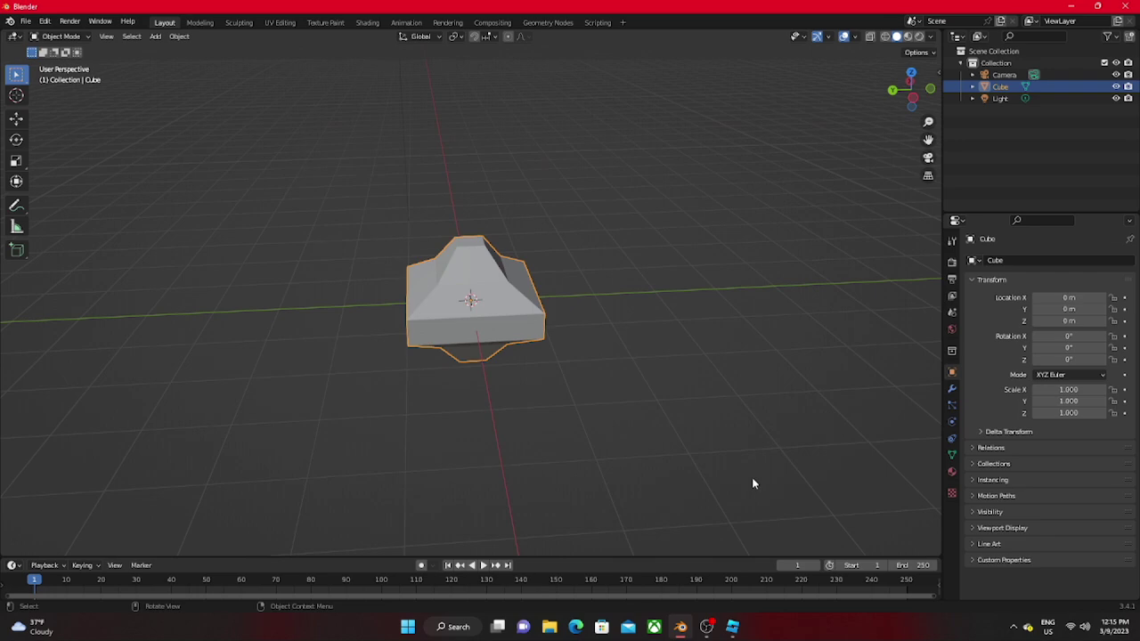
left_click(733, 627)
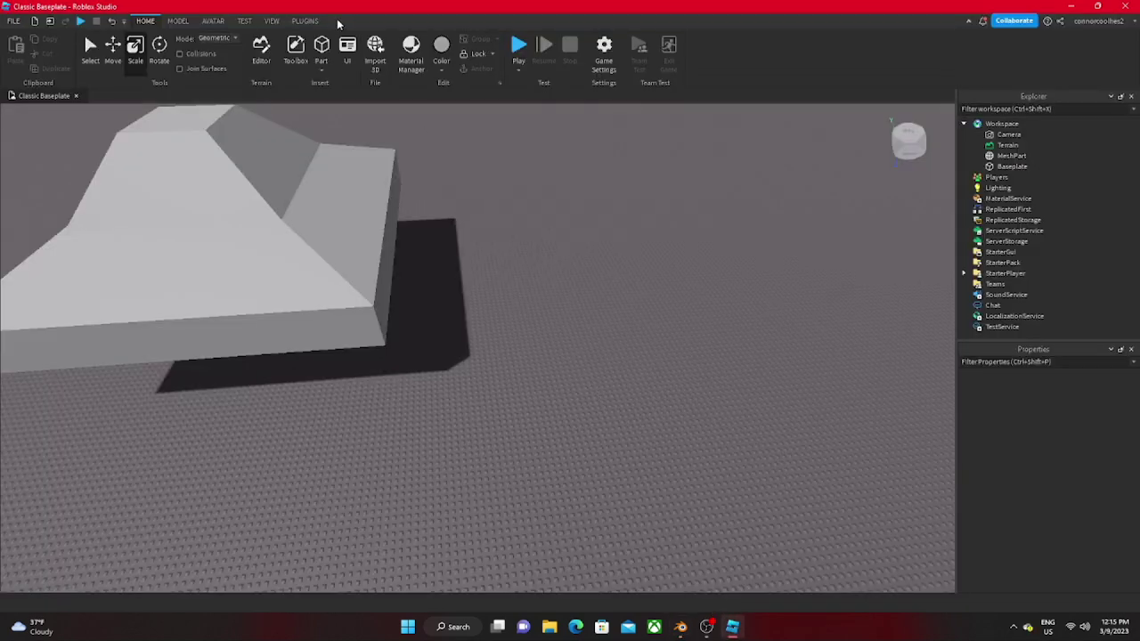
left_click(322, 49)
scroll(504, 282, "up", 5)
right_click_drag(499, 347, 535, 351)
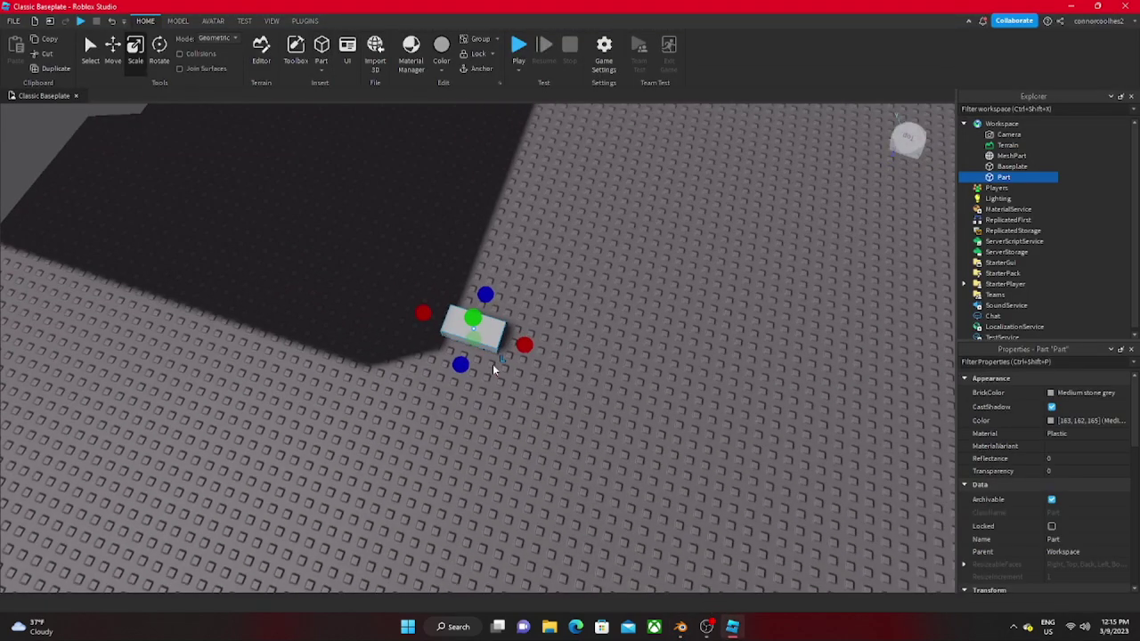
key("Delete")
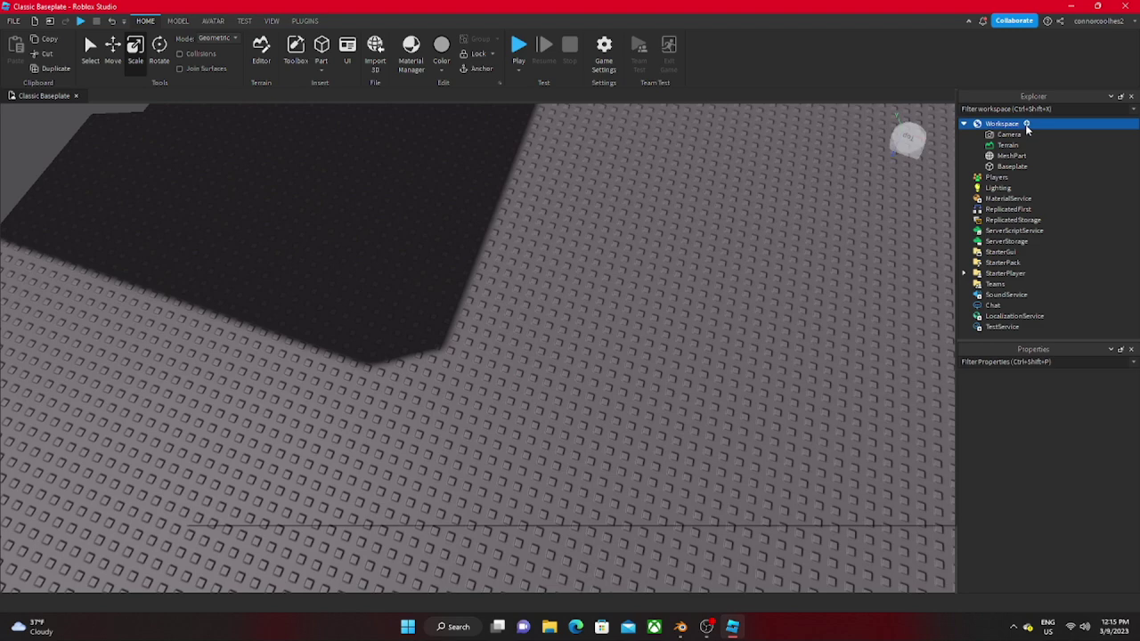
Insert a second MeshPart into the Workspace
left_click(1026, 125)
type("mesh")
left_click(203, 118)
scroll(389, 298, "up", 5)
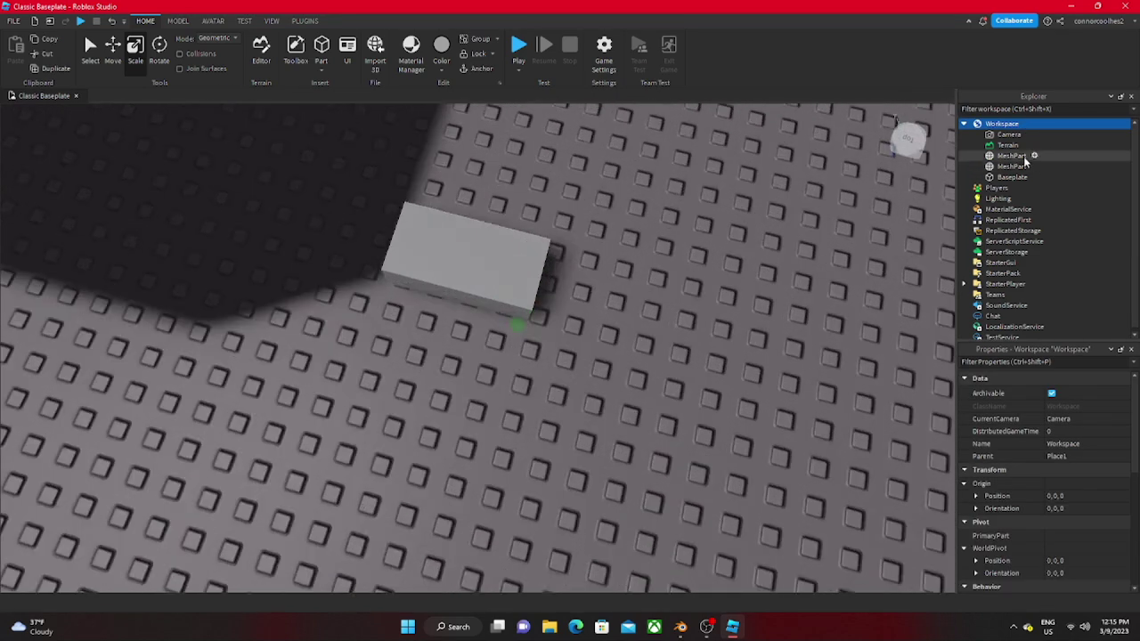
Load Gemstone1.fbx from the Desktop as the new MeshPart's mesh and accept moving it to its given location
left_click(1012, 166)
left_click(1124, 473)
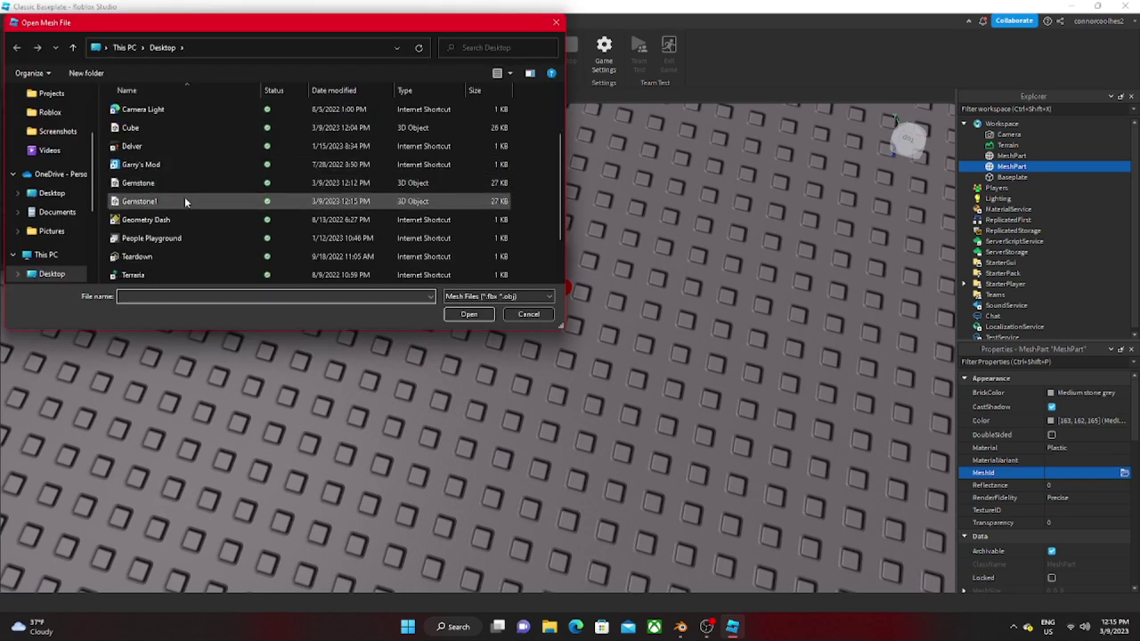
double_click(185, 199)
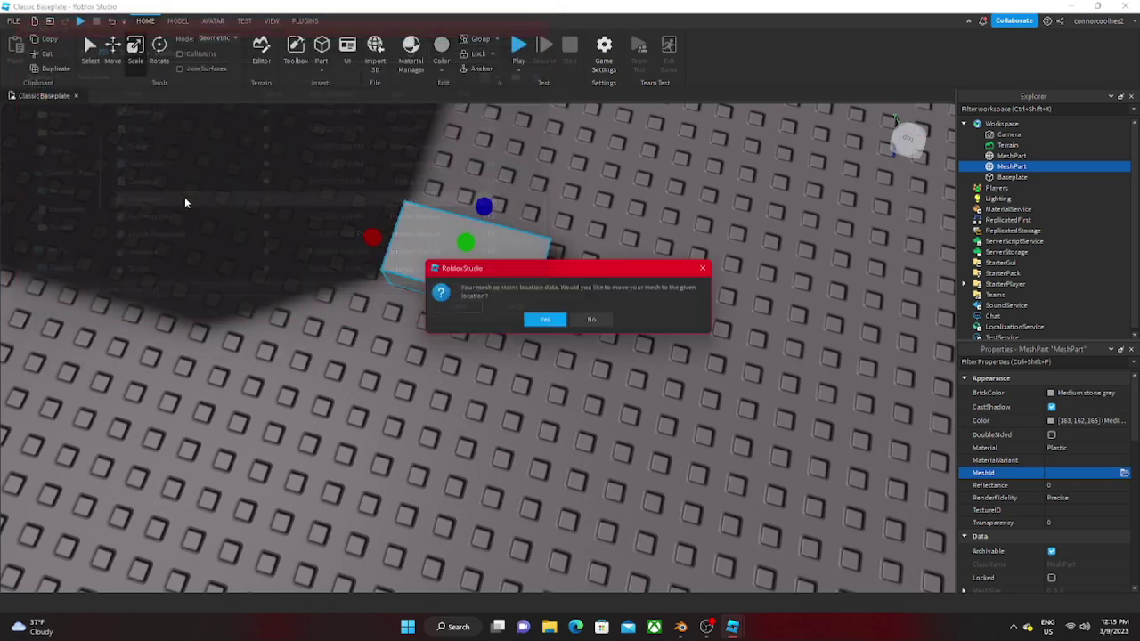
left_click(538, 326)
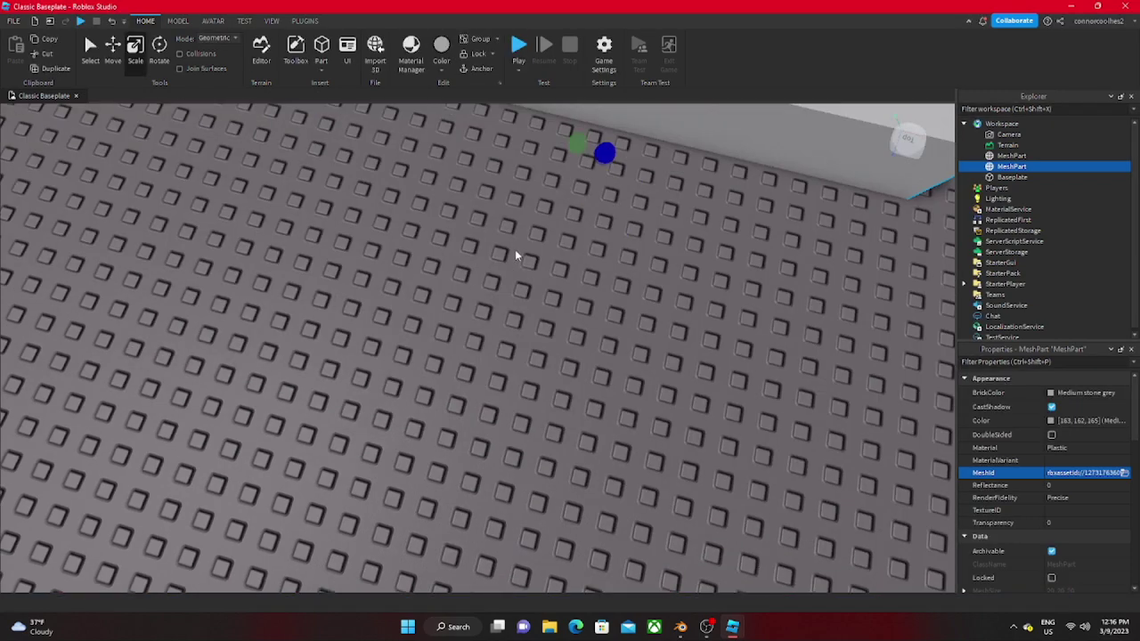
Set the Size of the new gemstone MeshPart to 1,1,1
key("f")
right_click_drag(475, 367, 534, 391)
scroll(1039, 502, "down", 8)
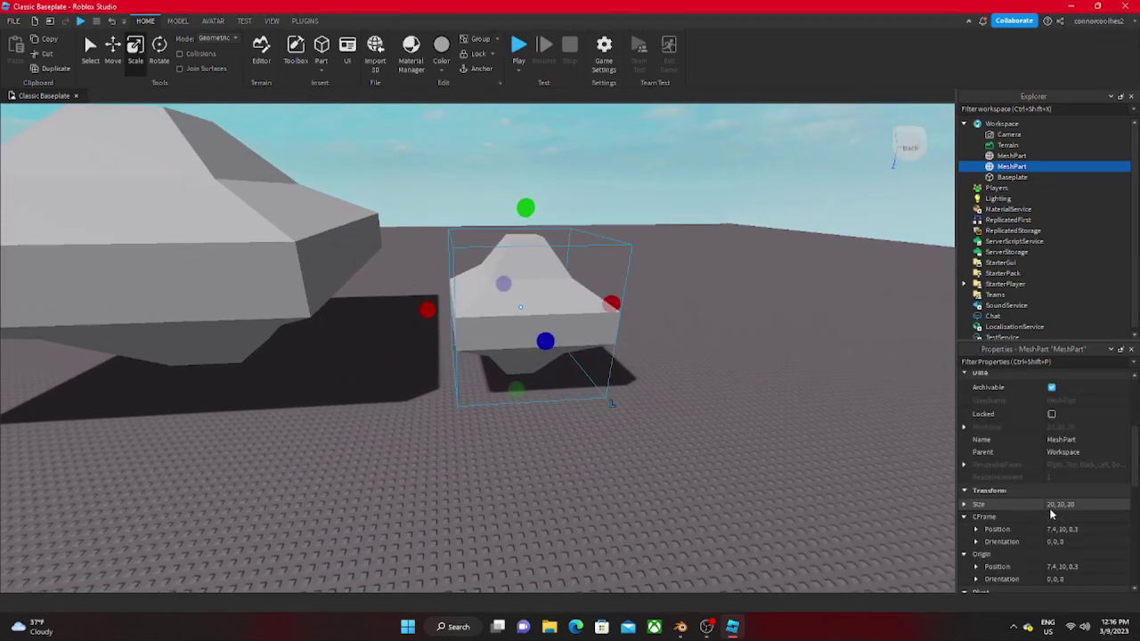
left_click(1058, 450)
type("1")
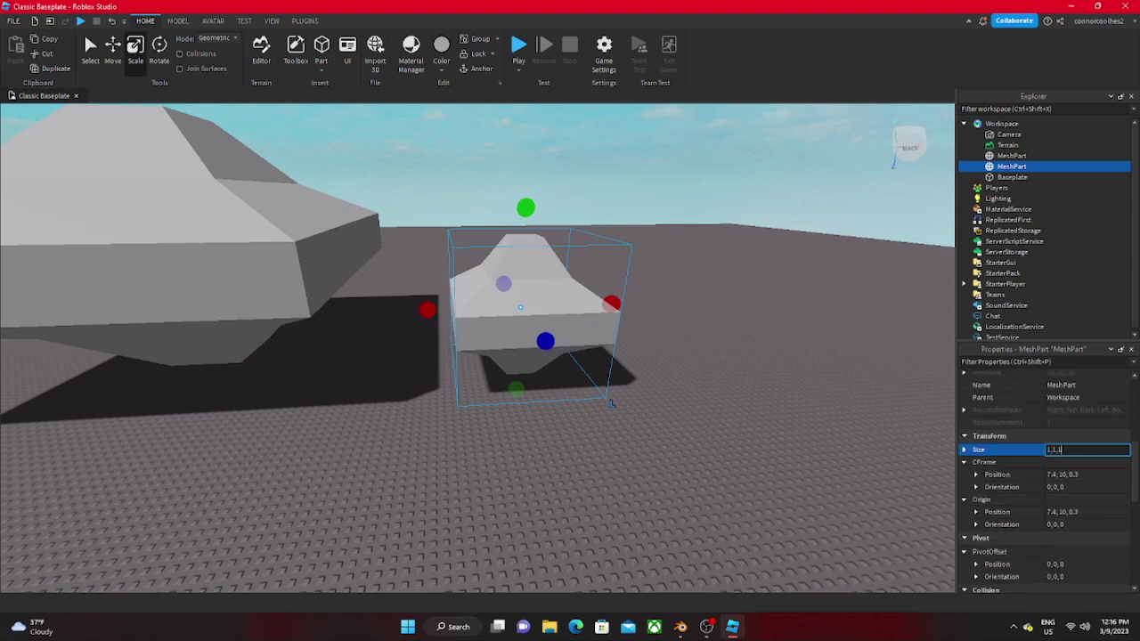
type(",1,1")
key("Return")
Focus on the small gemstone MeshPart and reduce its height with the Scale tool
right_click_drag(531, 231, 431, 455)
key("f")
left_click_drag(450, 160, 341, 237)
left_click(341, 237)
right_click_drag(341, 236, 446, 328)
left_click(446, 328)
Give the small gemstone the BrickColor Royal purple and the Glass material
left_click(1078, 393)
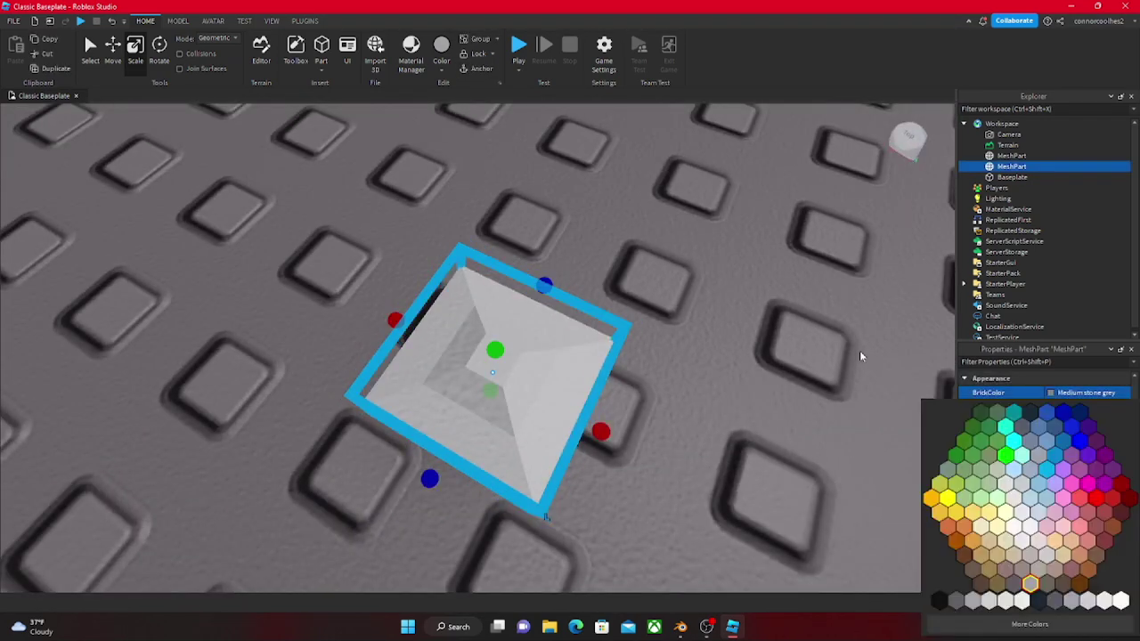
left_click(1086, 461)
left_click(1069, 448)
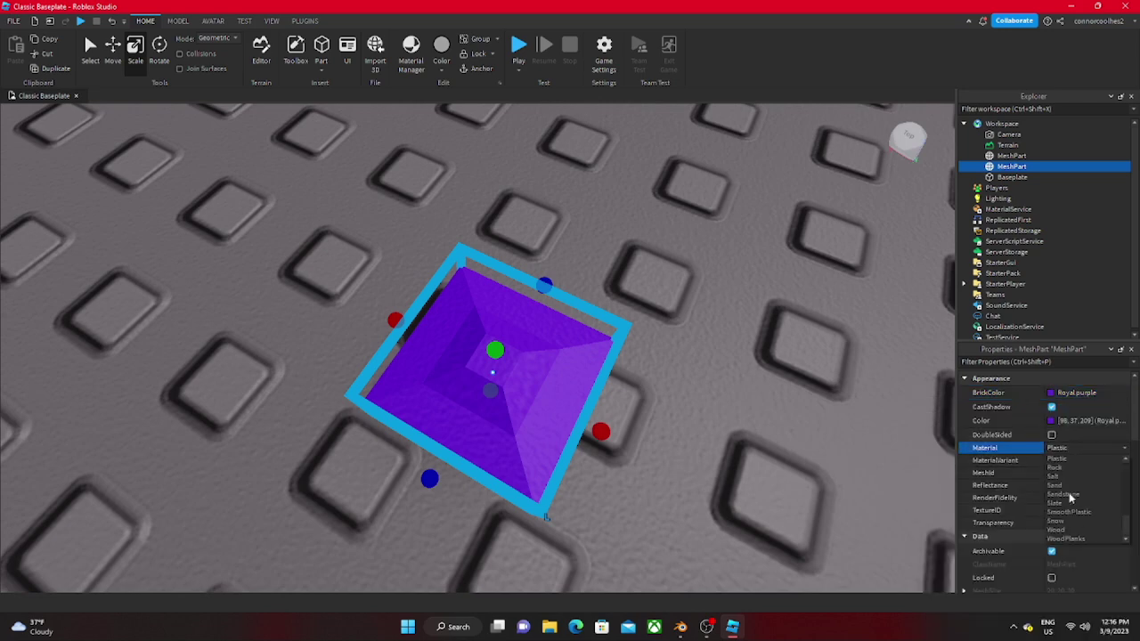
scroll(1081, 517, "up", 5)
left_click(1078, 520)
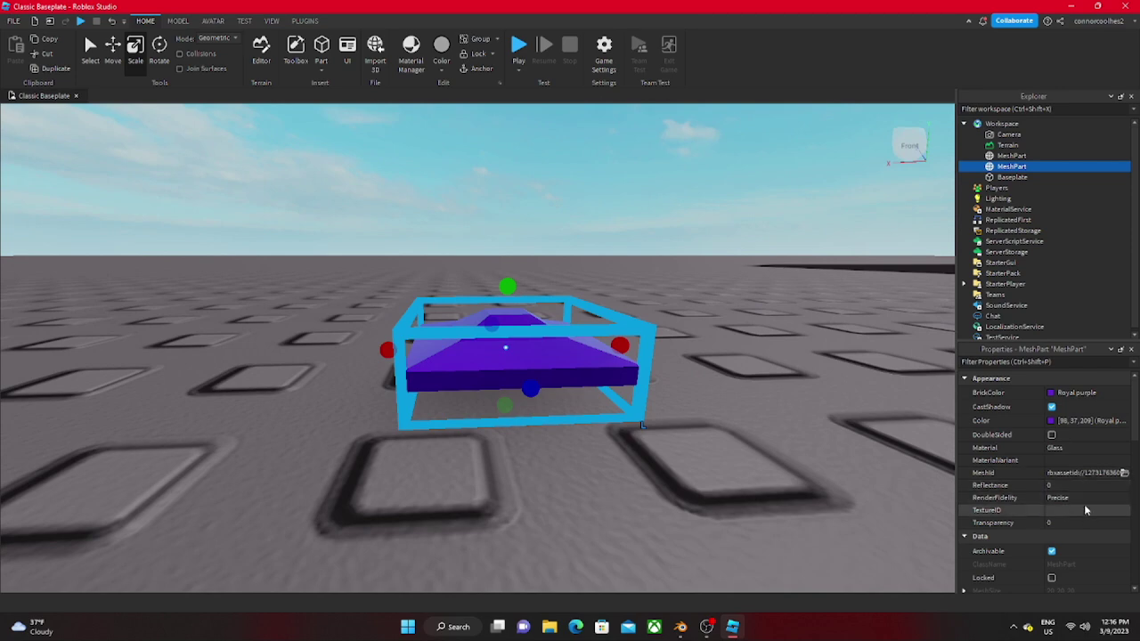
Set the small gemstone's Transparency to 0.5, deselect it, and inspect its see-through look from several distances
left_click(1088, 523)
type("0.5")
key("Return")
left_click(394, 227)
scroll(398, 231, "down", 10)
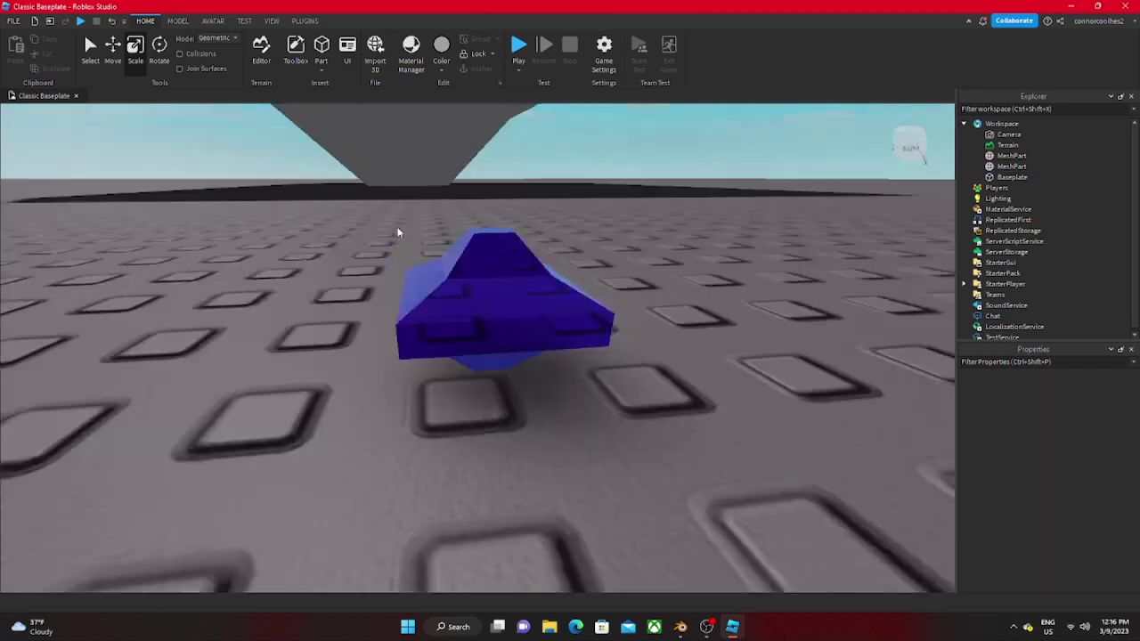
scroll(406, 456, "up", 10)
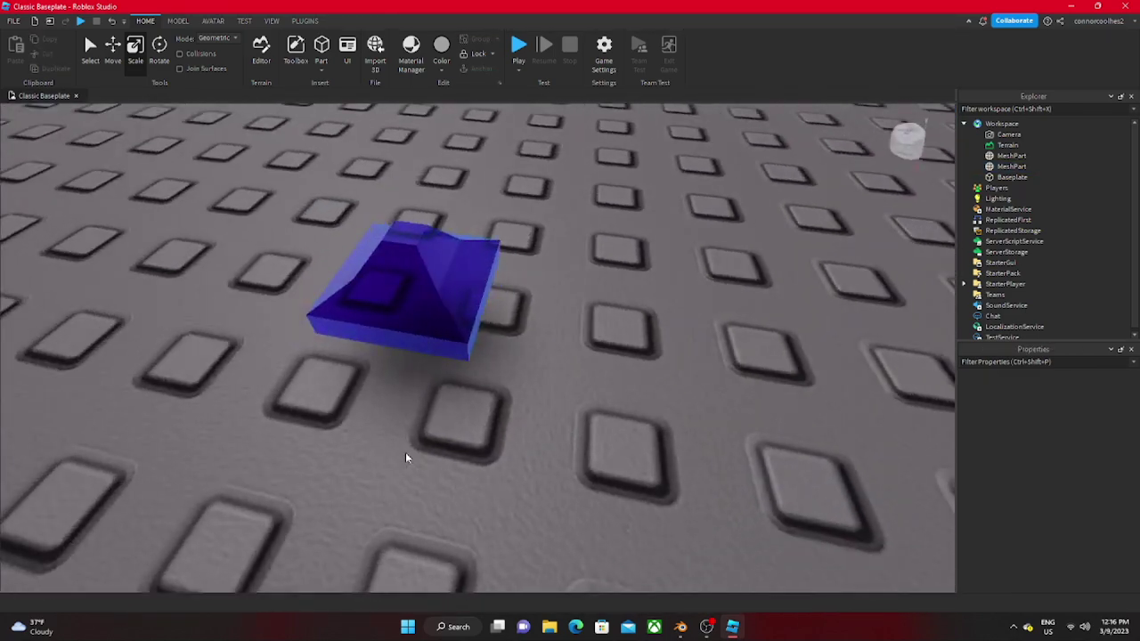
scroll(406, 457, "down", 5)
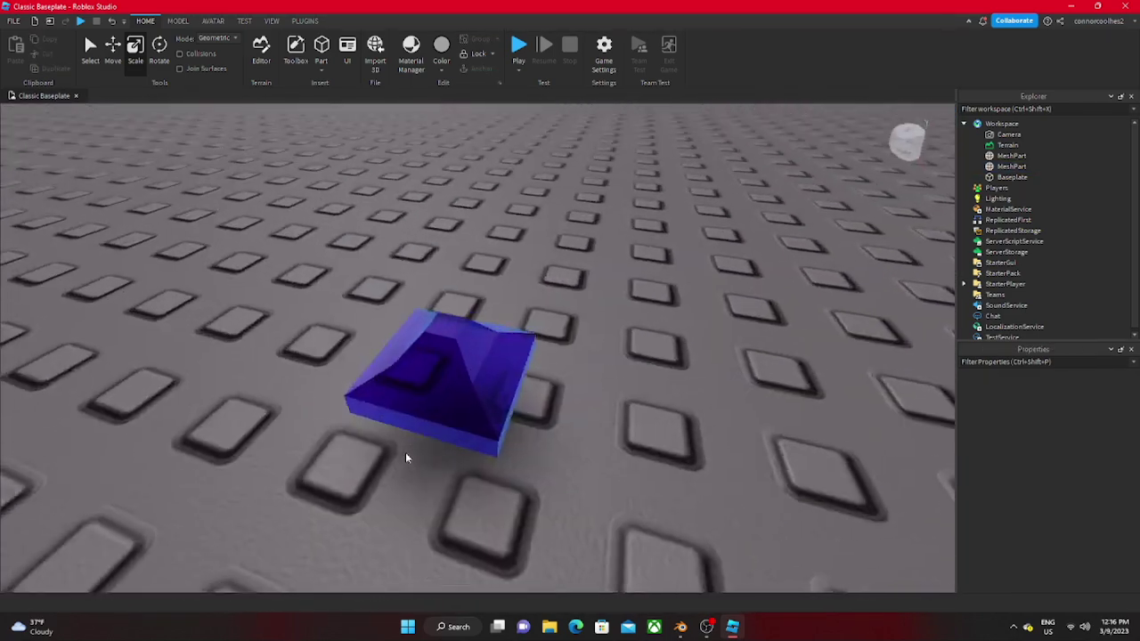
scroll(405, 457, "up", 3)
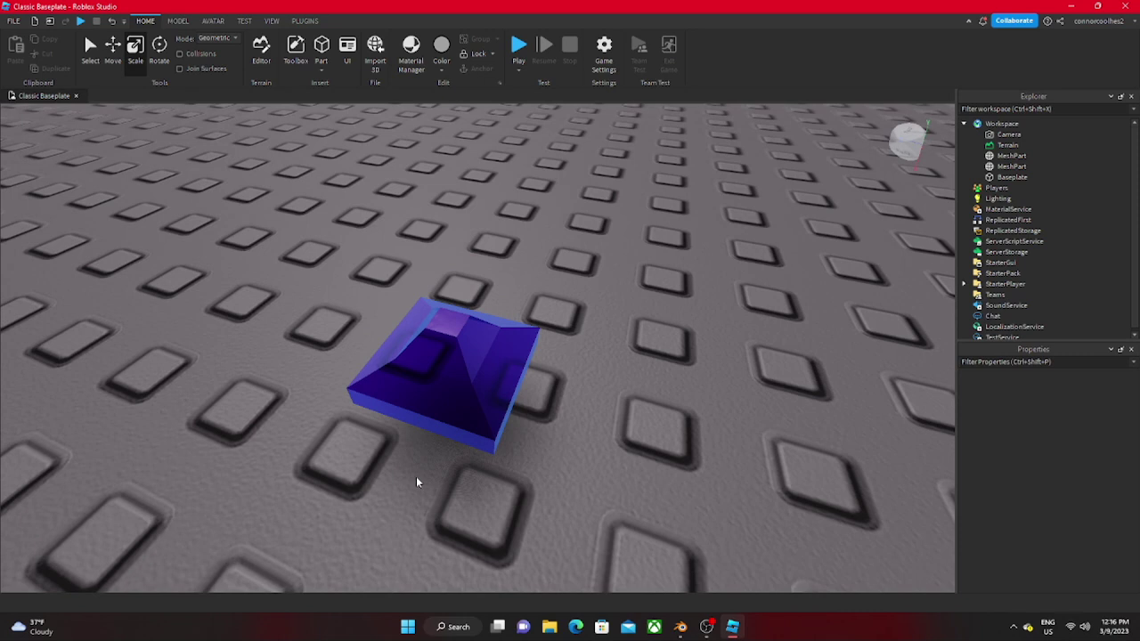